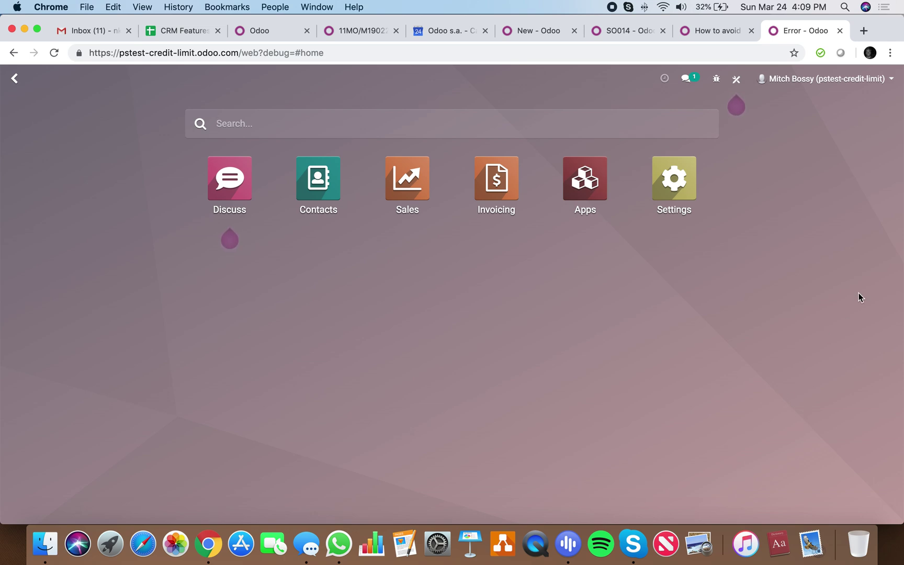
- Detach the Odoo browser tab into its own window and open the Sales app
drag(809, 29, 796, 6)
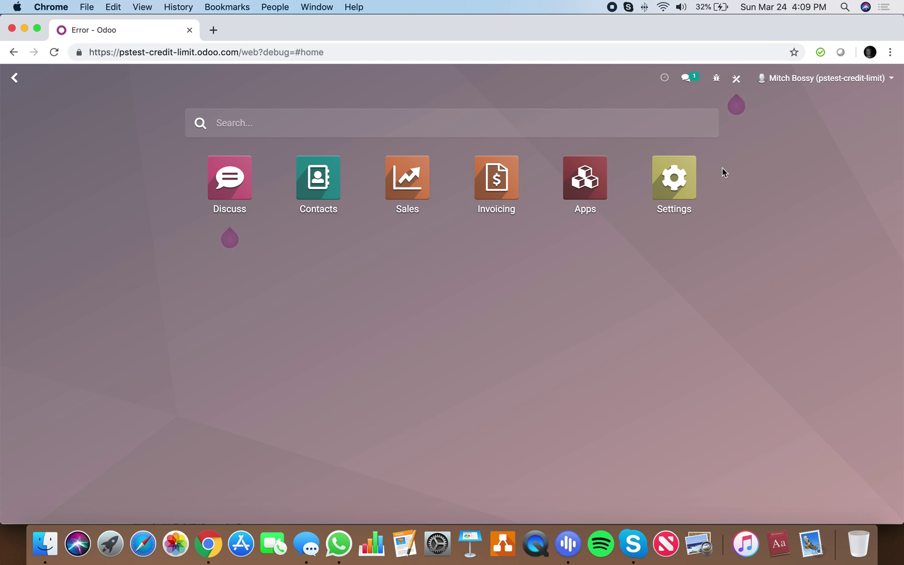
click(411, 176)
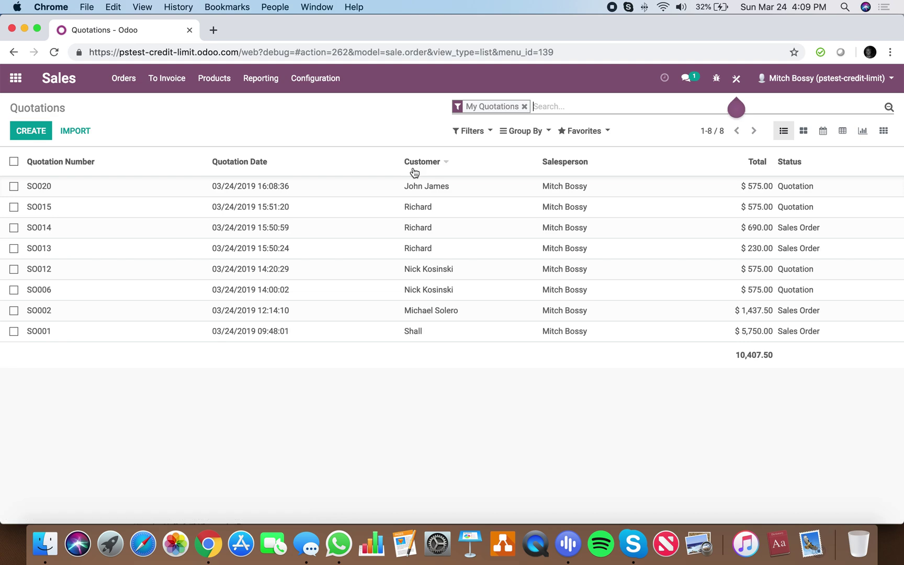
- Inspect quotation SO020's other information, then return to the quotations list
click(125, 197)
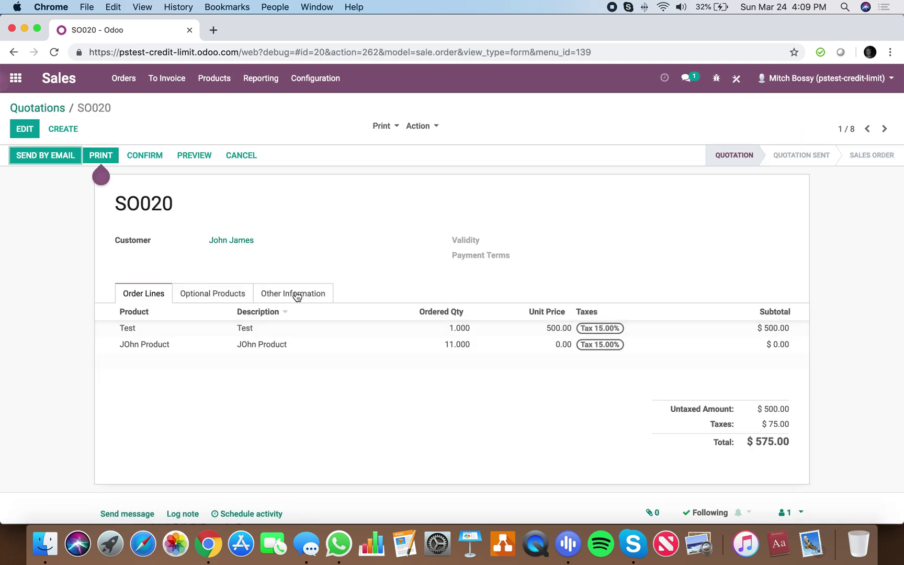
click(296, 296)
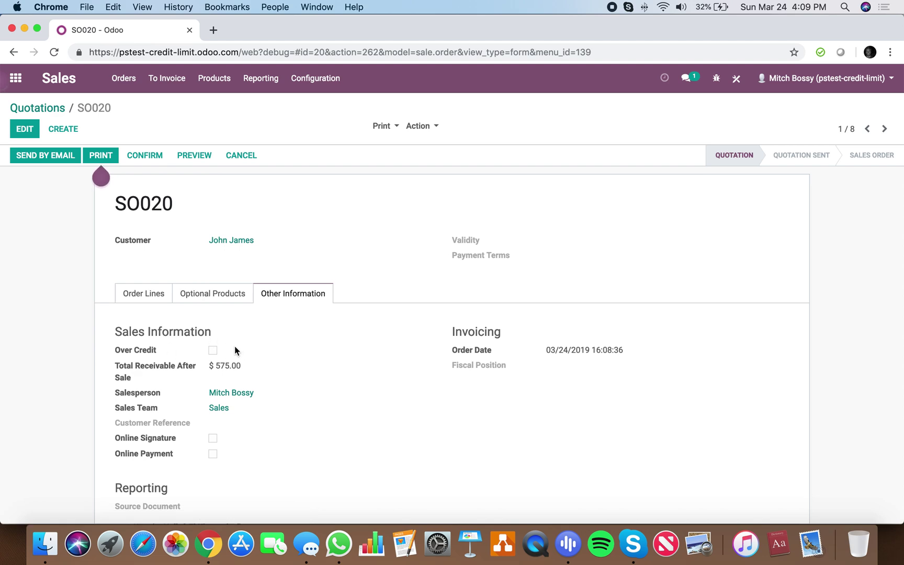
click(51, 110)
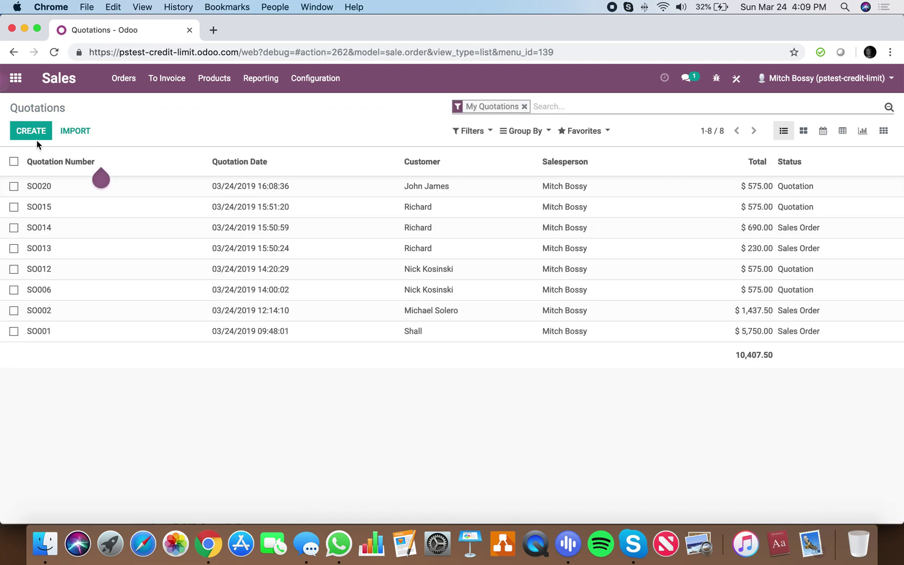
- Create a quotation for an Over Credit customer, save it, dismiss the credit-limit error, and go back to Quotations
click(36, 136)
click(223, 234)
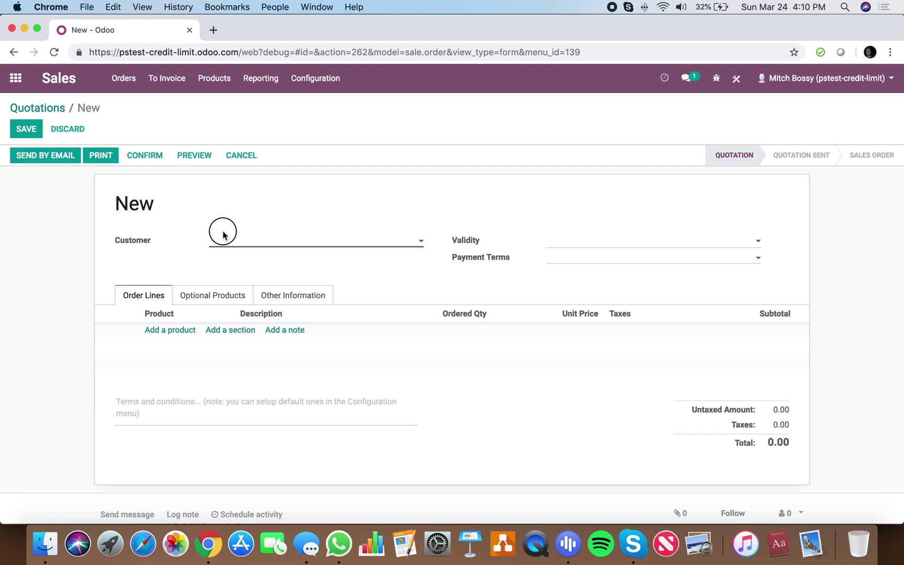
click(310, 273)
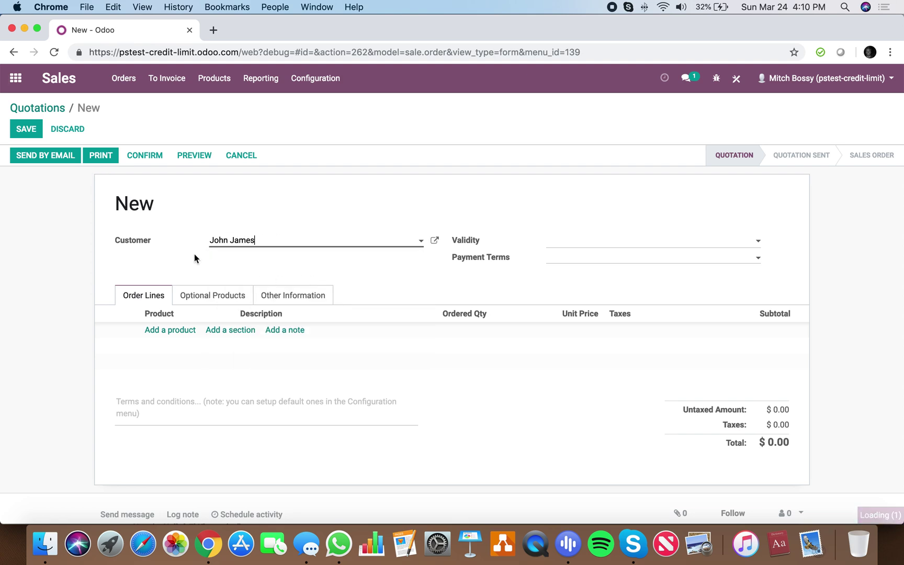
click(249, 240)
click(263, 256)
click(291, 294)
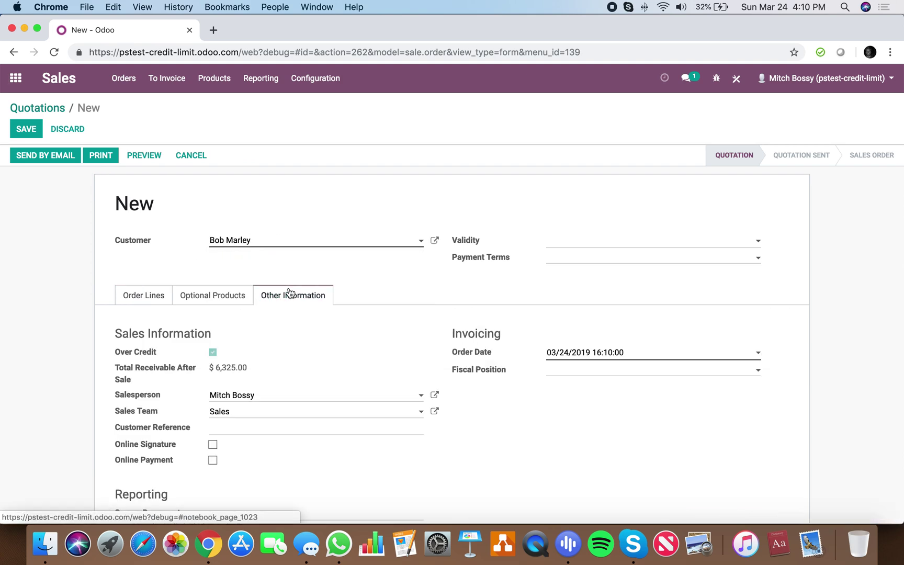
click(160, 296)
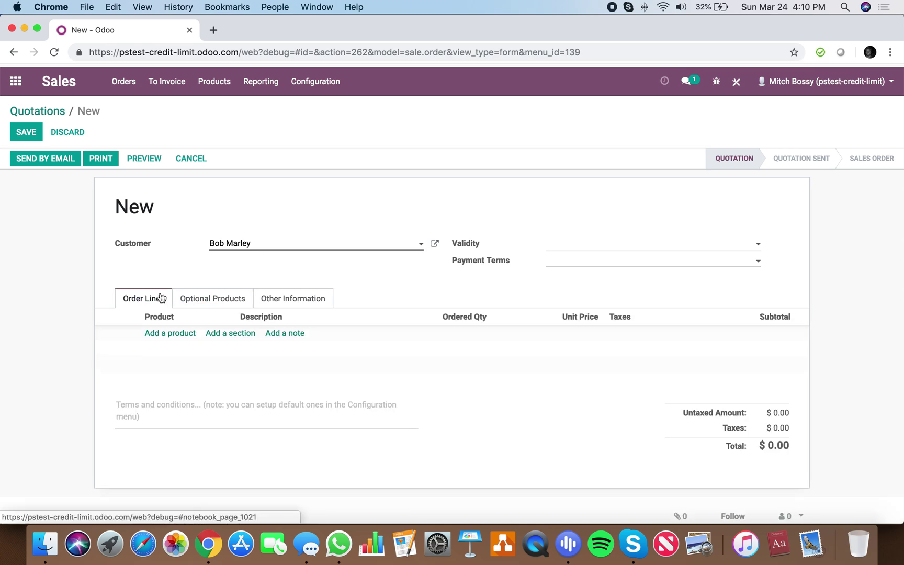
click(26, 132)
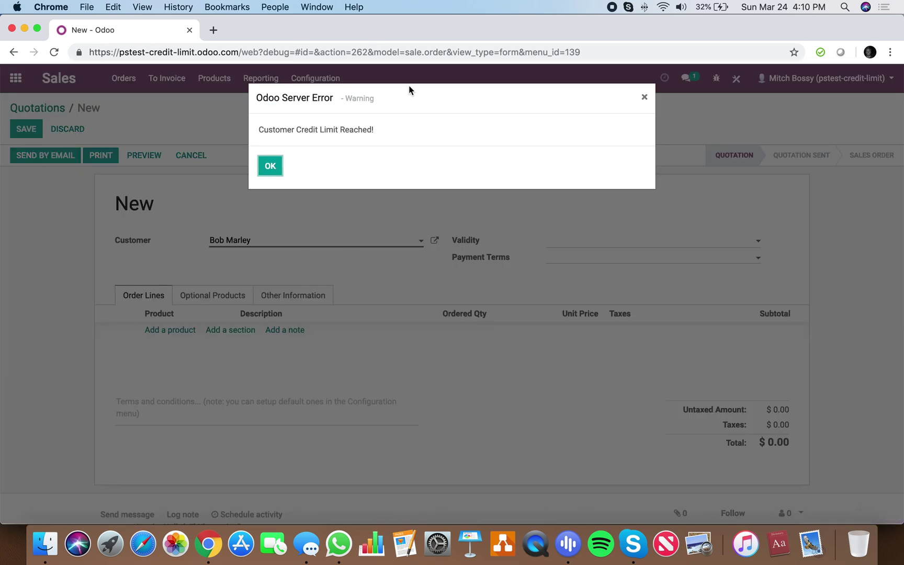
click(645, 99)
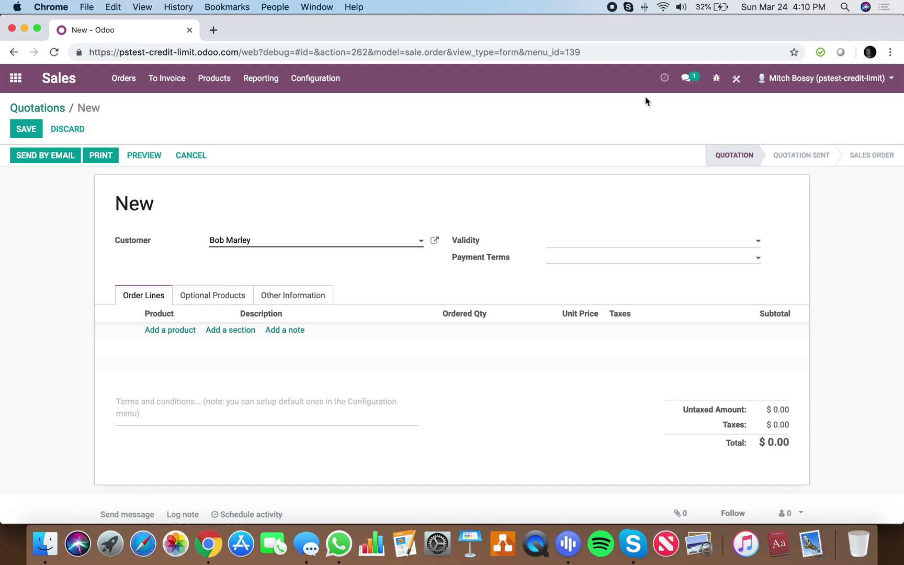
click(52, 109)
- Discard the unsaved quotation, then review SO020's Over Credit info and page through to SO006
click(270, 167)
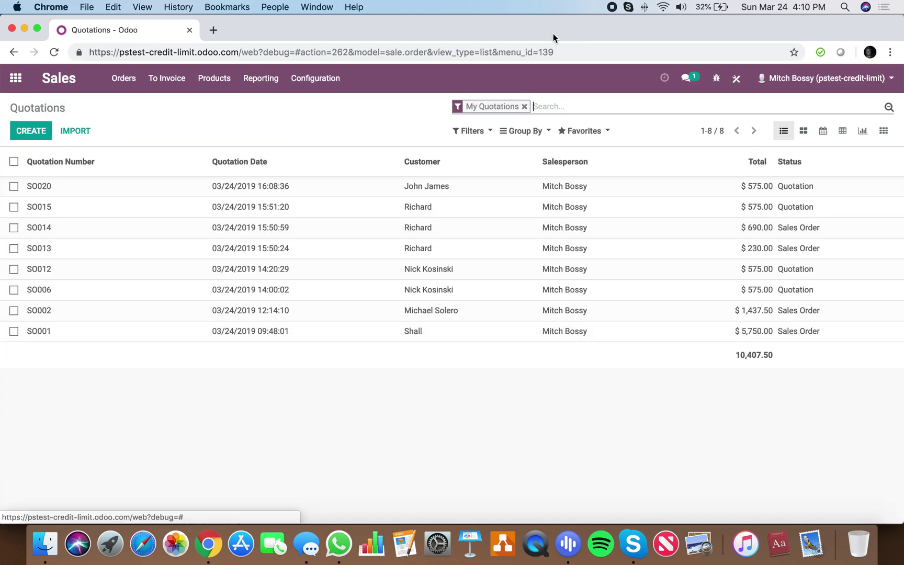
click(114, 191)
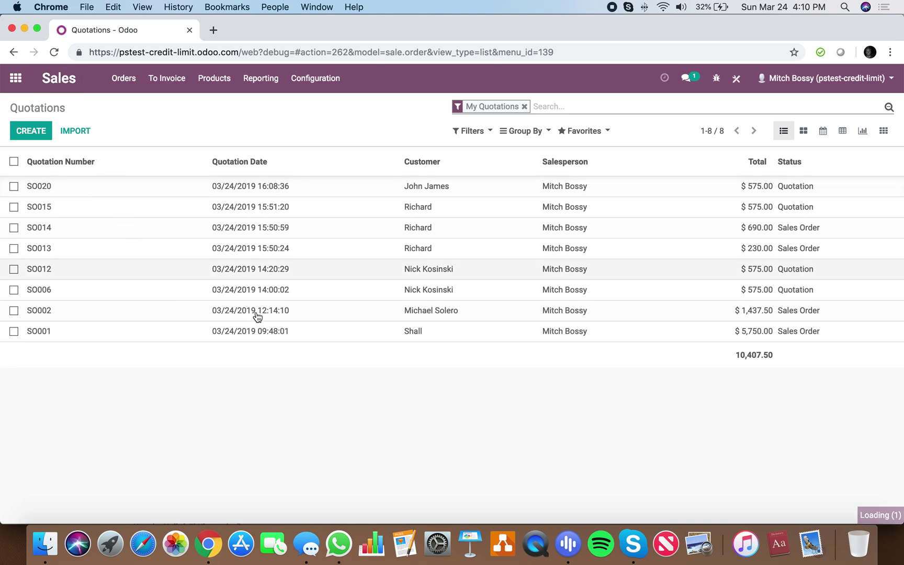
click(299, 297)
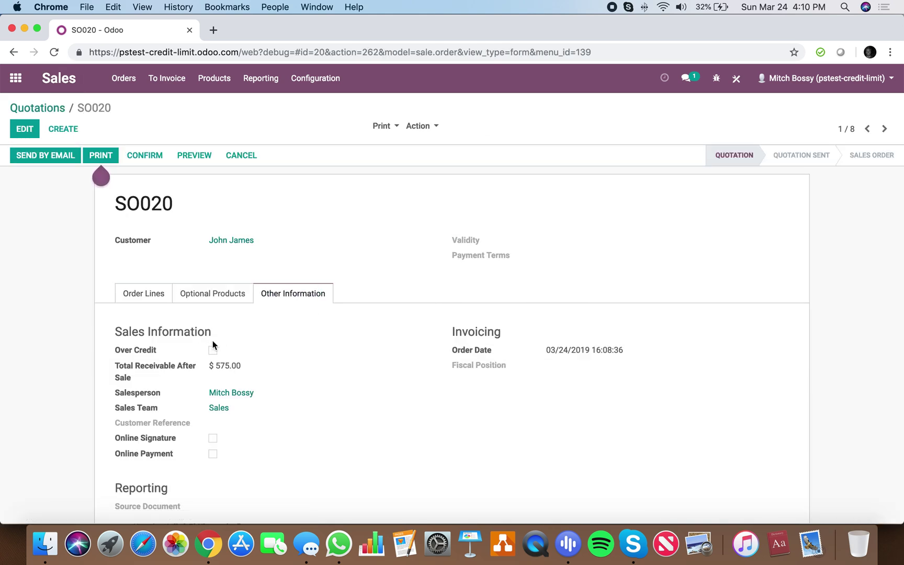
click(884, 129)
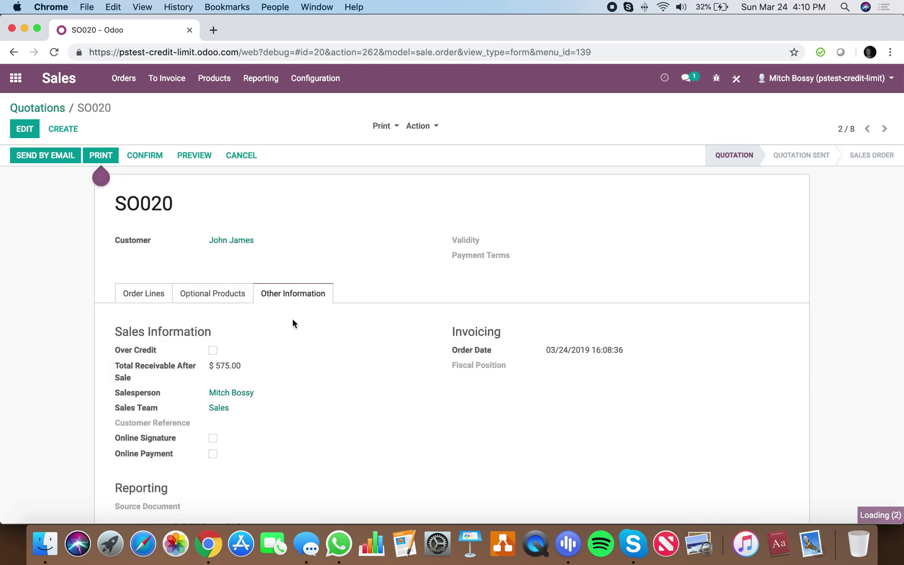
click(883, 129)
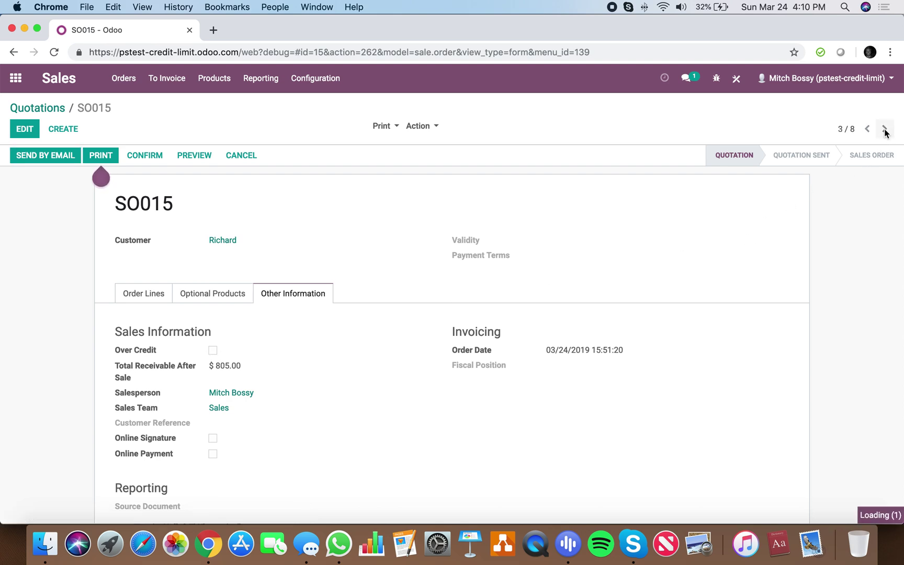
click(884, 129)
click(885, 129)
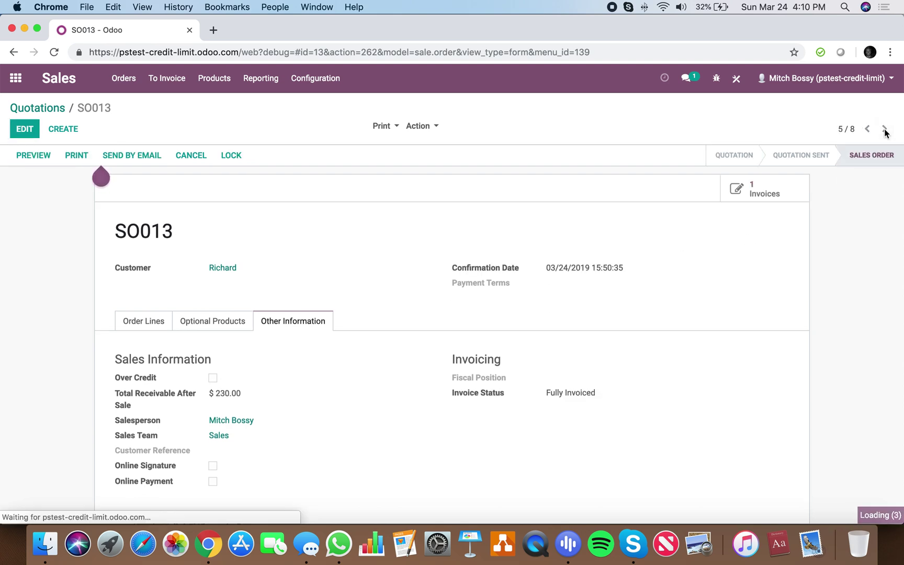
click(884, 129)
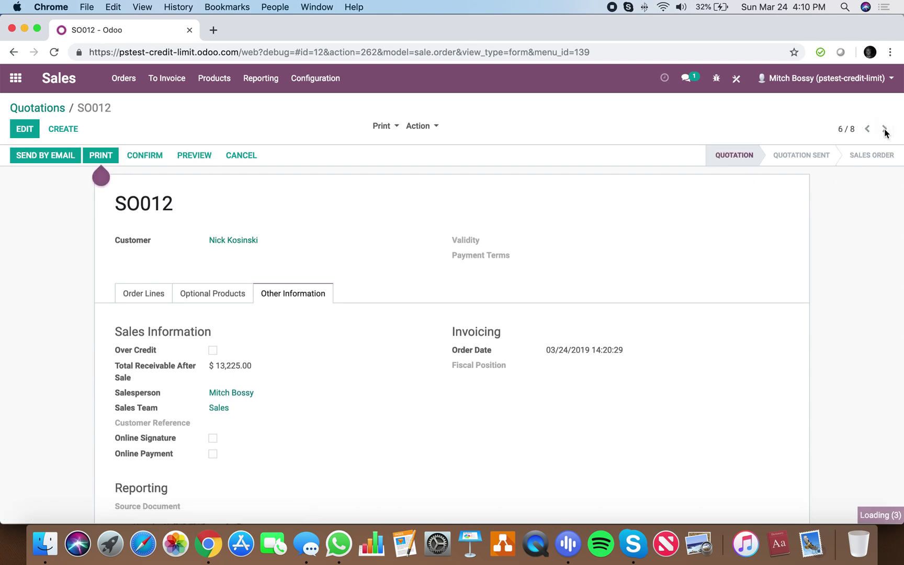
click(143, 294)
click(53, 108)
- Retry a quotation for an over-credit customer, dismiss the save error, and discard it to the apps menu
click(31, 131)
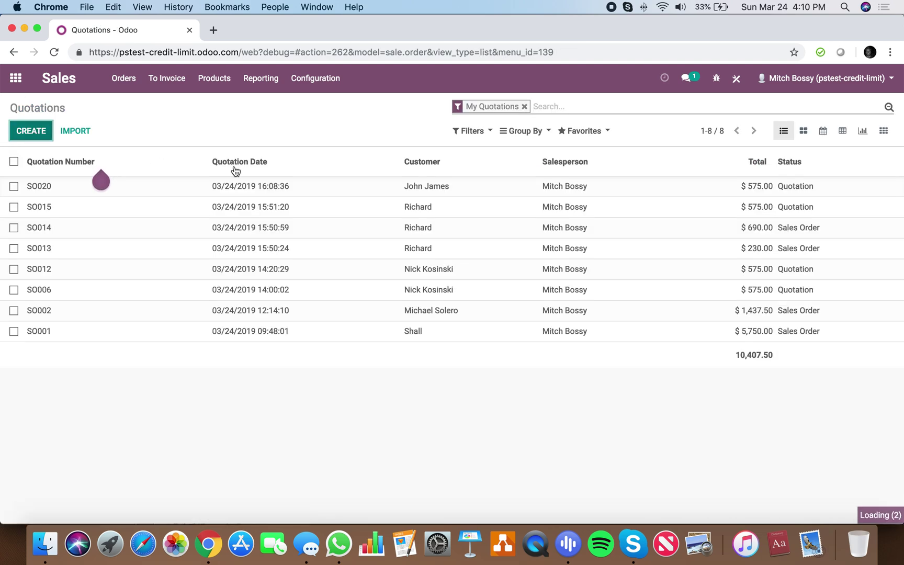
click(261, 242)
click(268, 290)
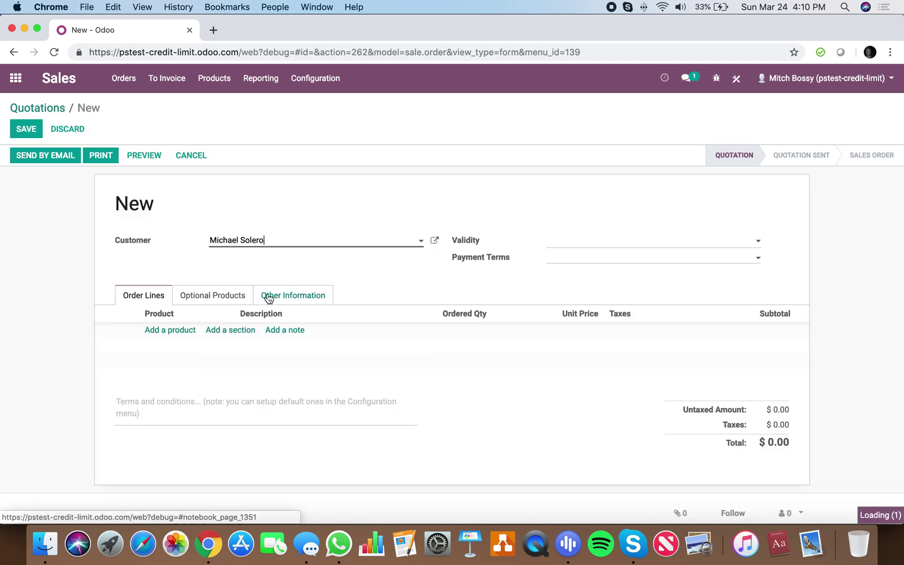
click(295, 295)
click(27, 129)
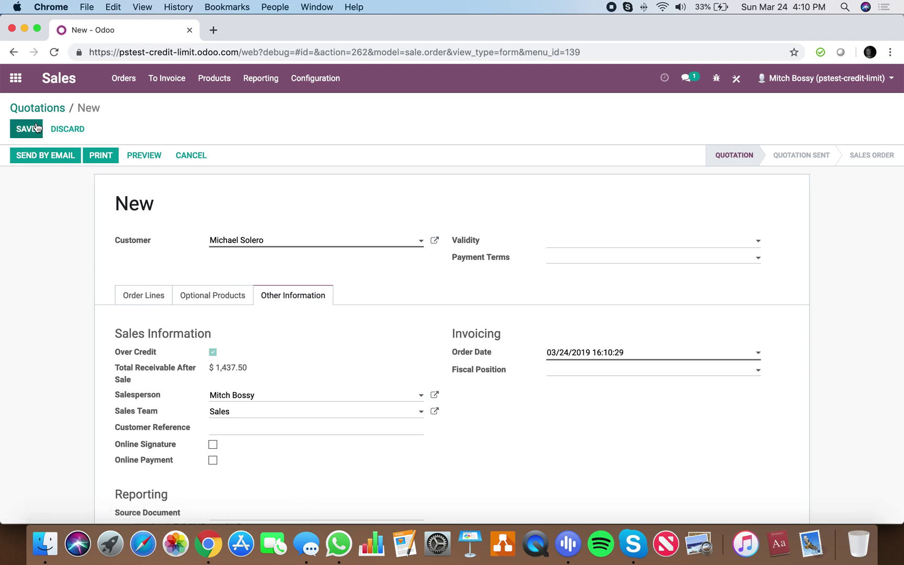
click(269, 169)
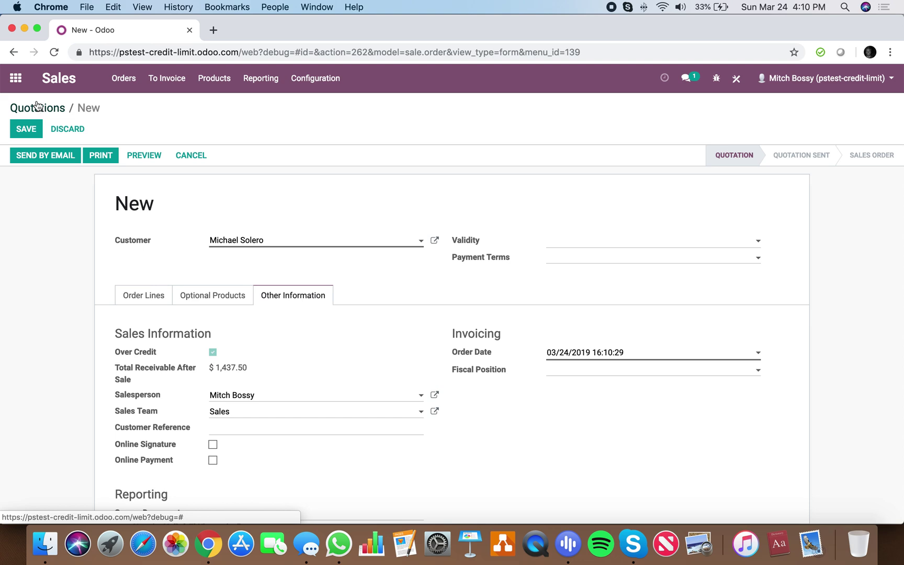
click(17, 90)
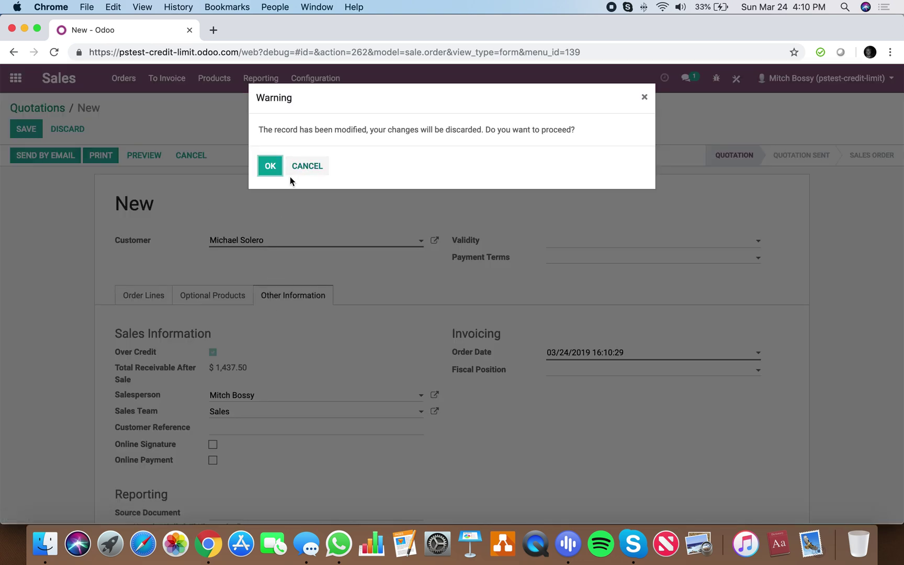
click(269, 168)
click(367, 279)
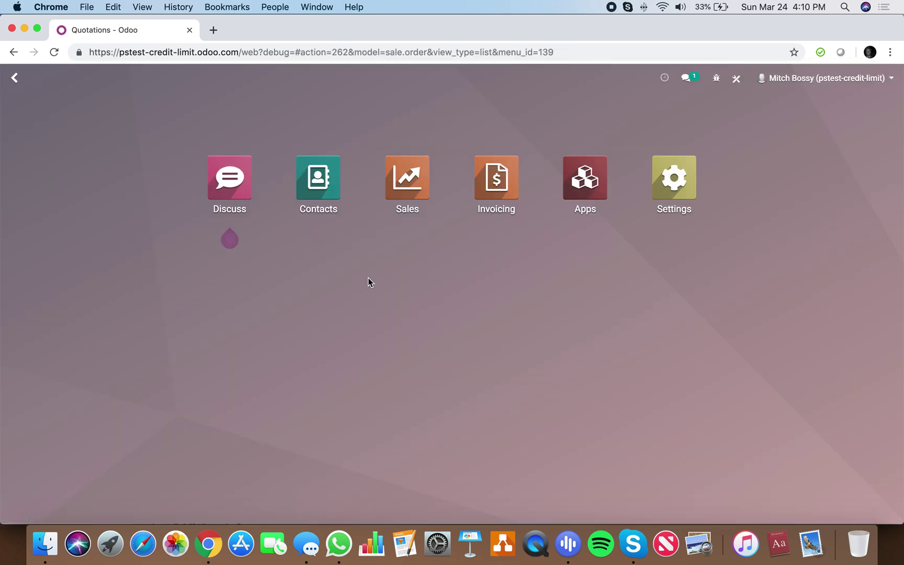
- Search 'automat' to reach Automated Actions and open the Error action
text(automat)
key(Return)
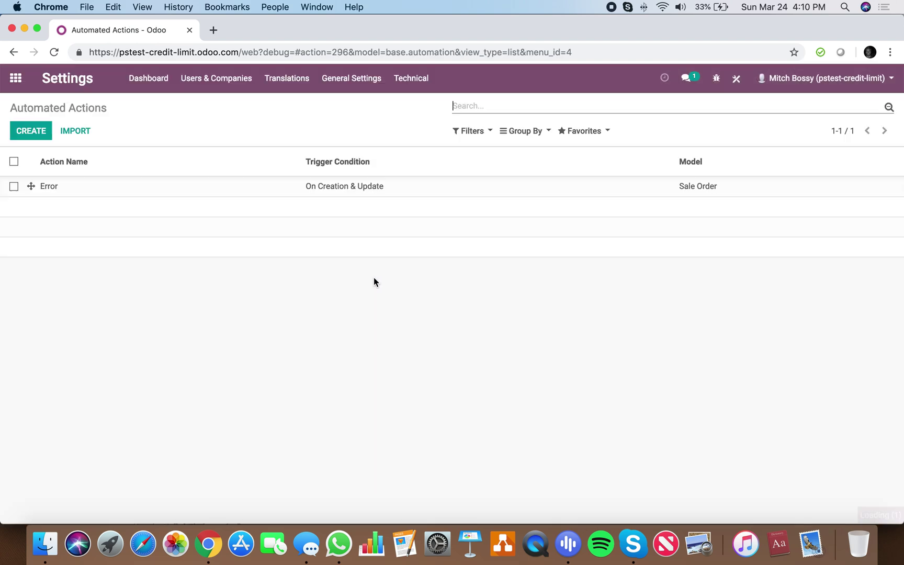
click(212, 198)
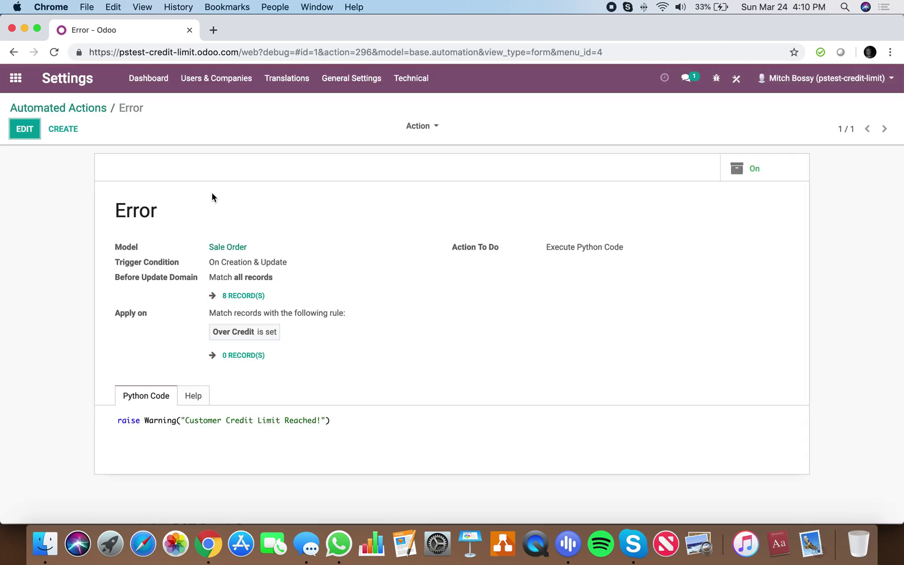
- Review the Error action's domain, Over Credit filter and raise Warning code, then save it unchanged
click(25, 129)
click(298, 314)
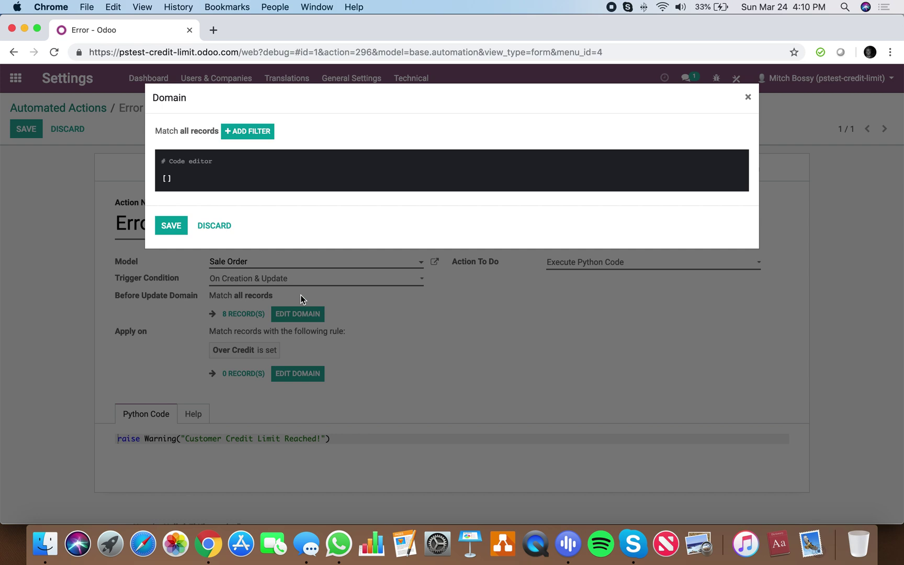
click(212, 225)
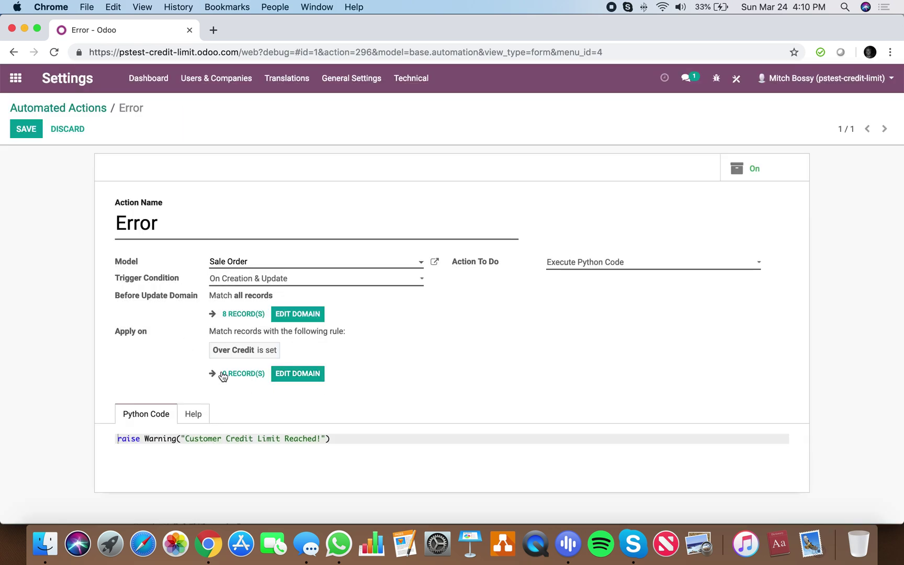
click(296, 374)
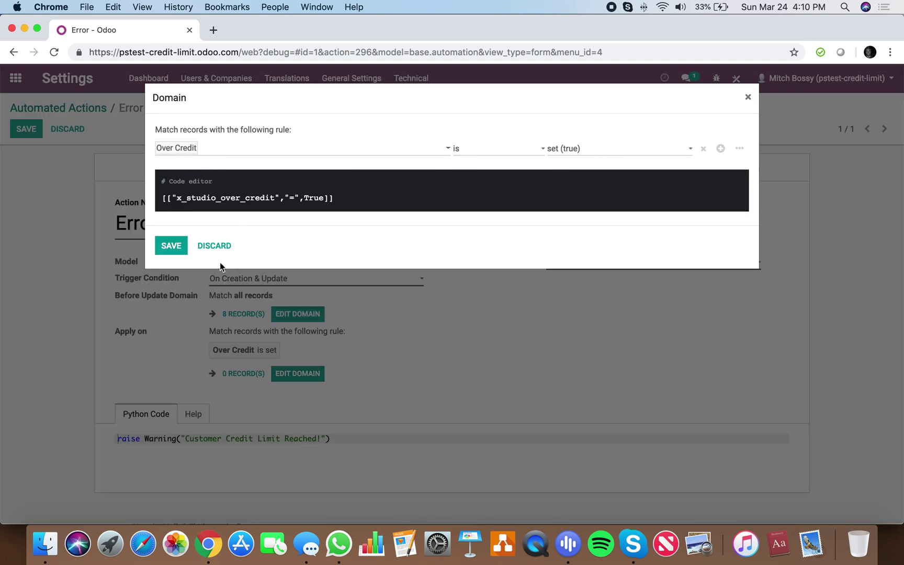
click(215, 246)
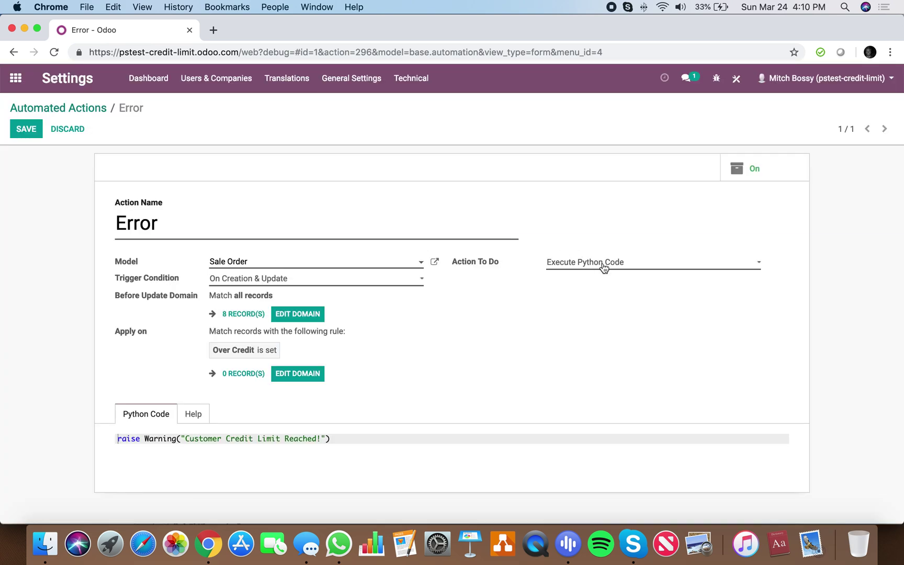
drag(119, 439, 335, 439)
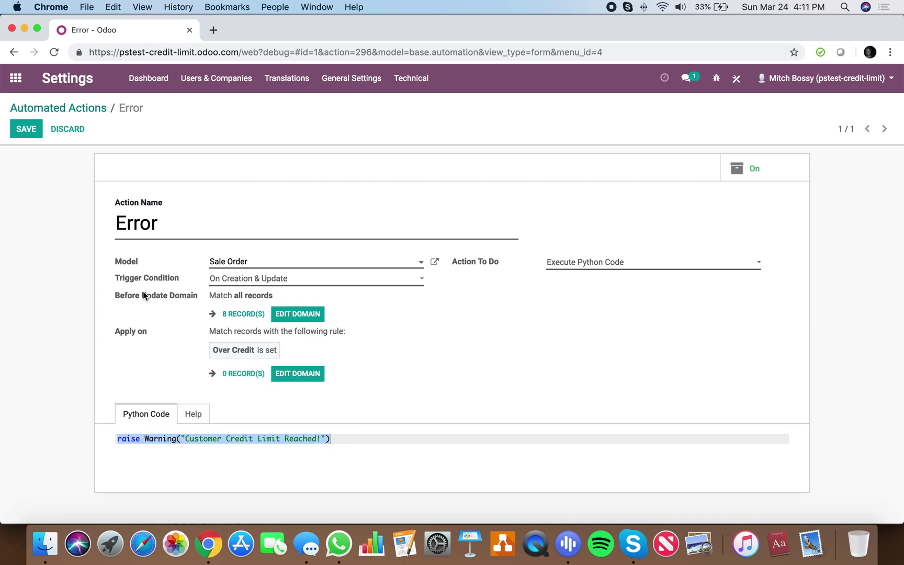
click(24, 129)
click(44, 108)
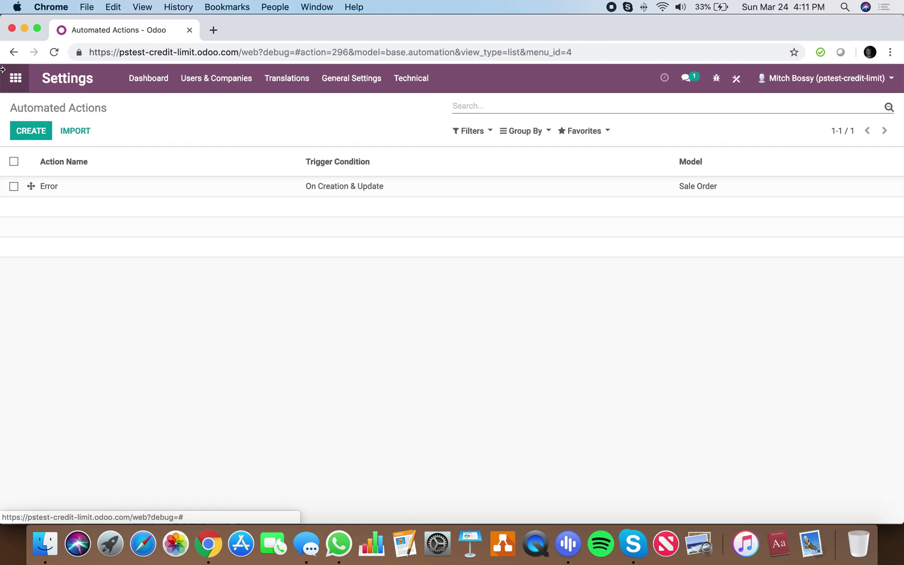
- Create automated action 'Stop Sale of Product' on Sales Order Line, triggered On Creation & Update
click(29, 131)
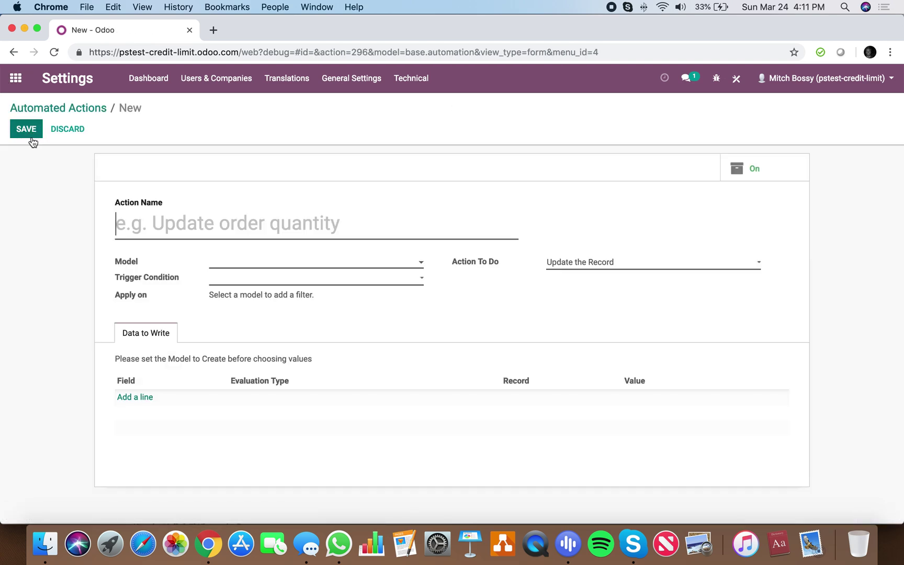
text(Stop Sa)
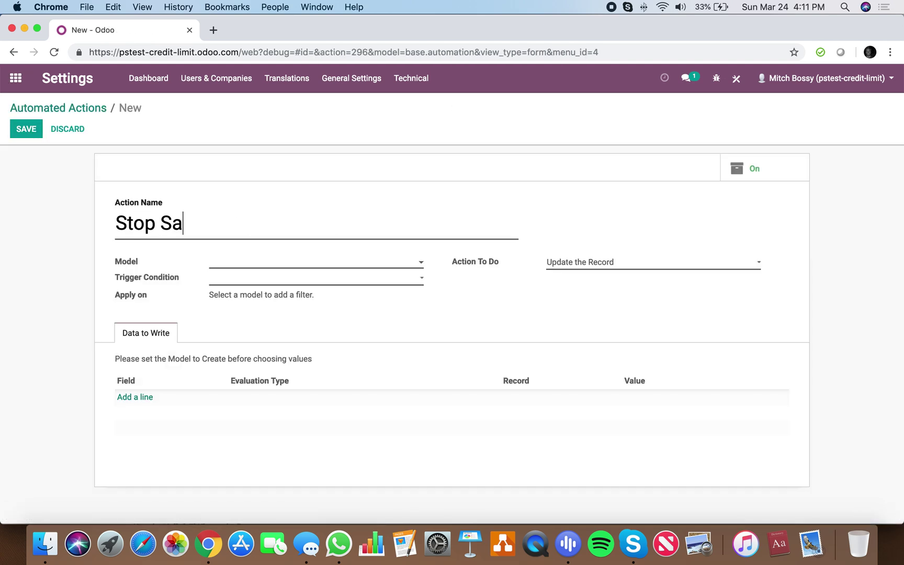
text(le of Product)
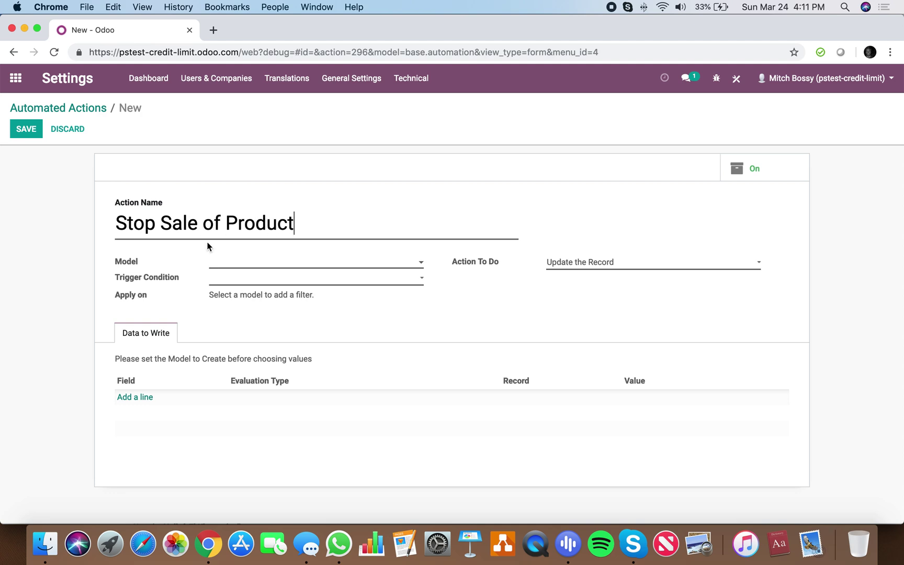
click(267, 264)
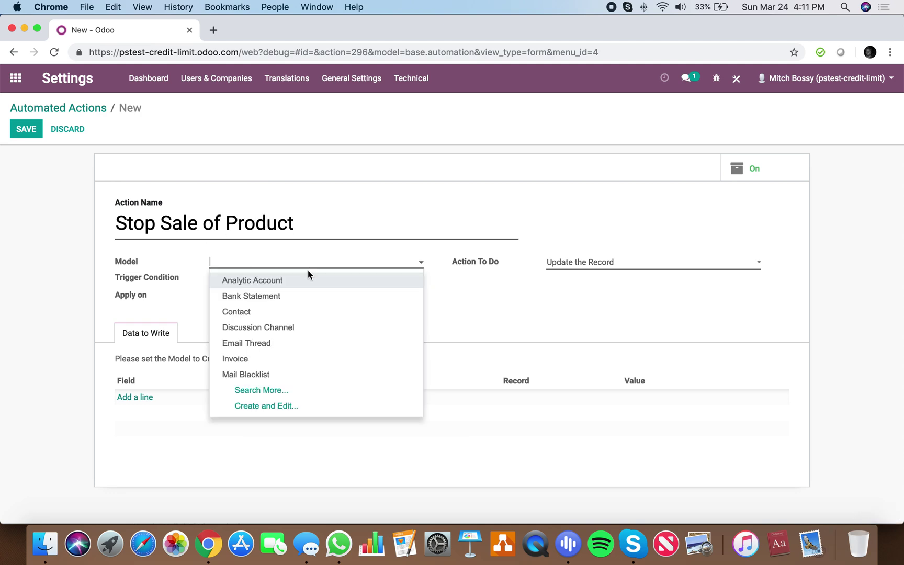
text(sales ord)
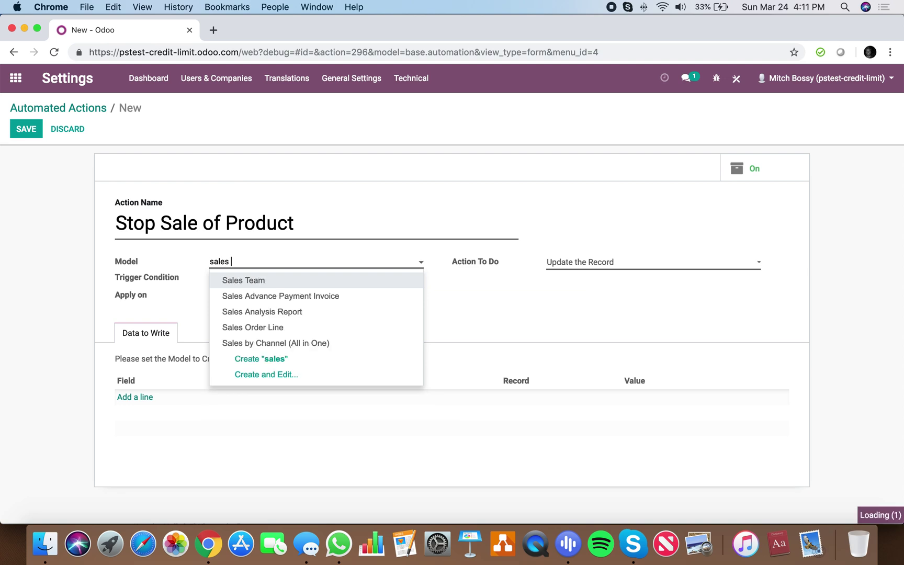
click(301, 281)
click(303, 283)
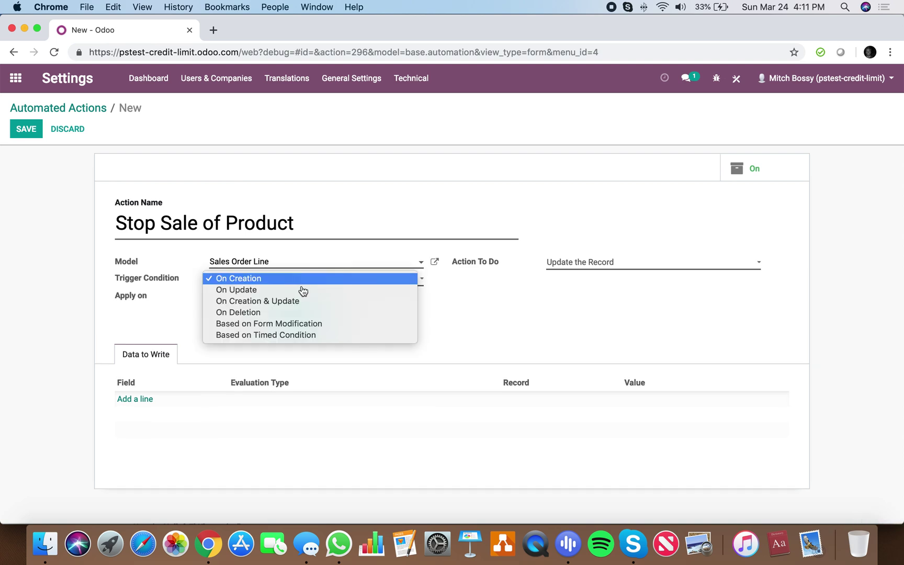
click(303, 302)
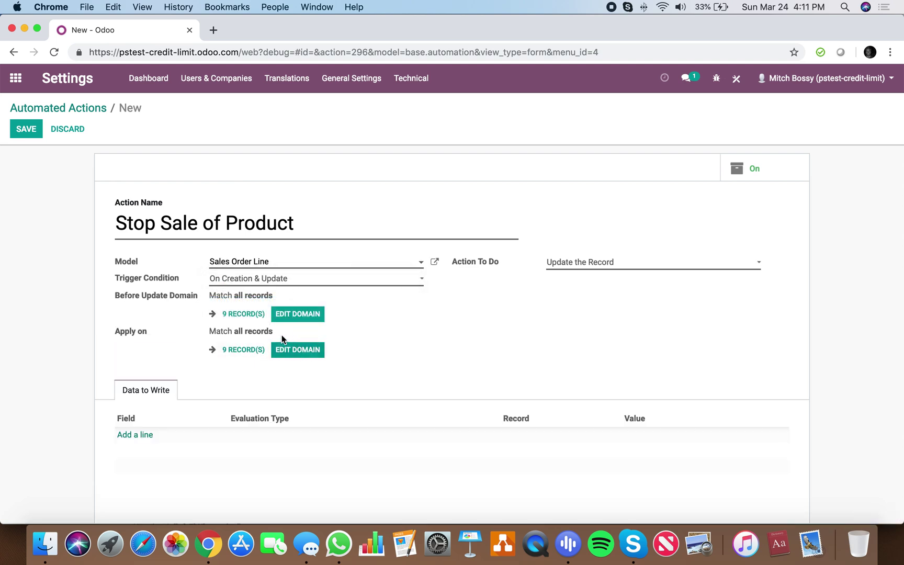
- Open the Apply on domain editor and add a new filter rule
click(305, 351)
click(248, 131)
click(255, 149)
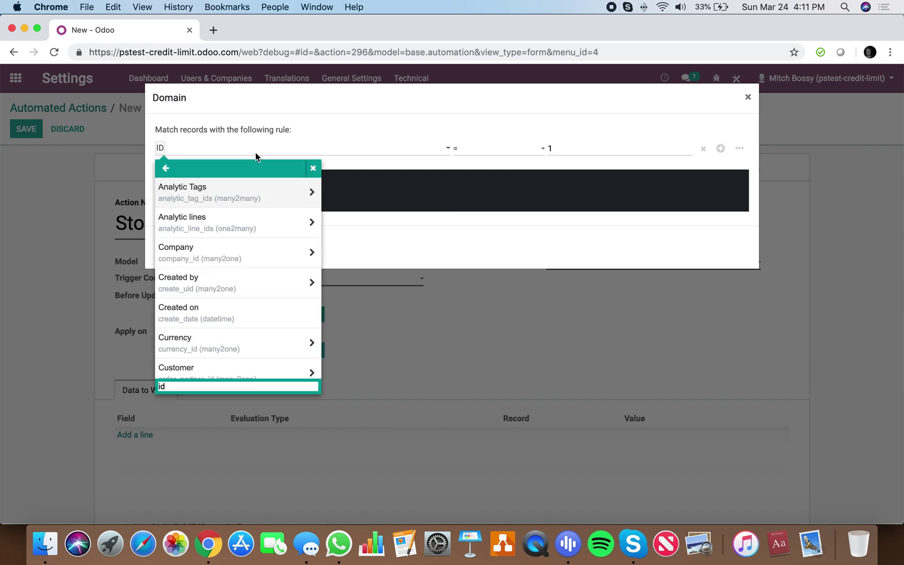
- Set the first filter rule to Product > Name equals 'Test'
scroll(273, 265, down, 5)
scroll(273, 265, down, 10)
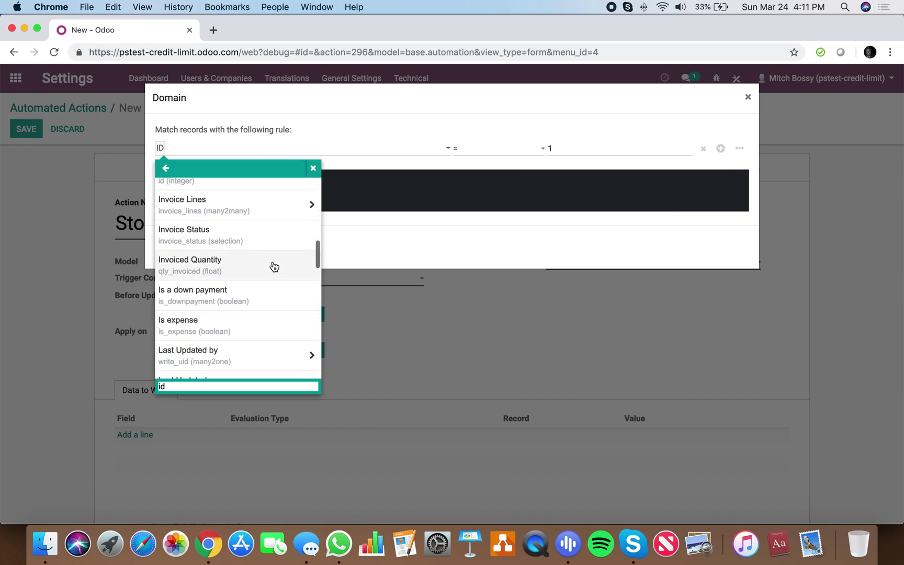
scroll(273, 266, down, 8)
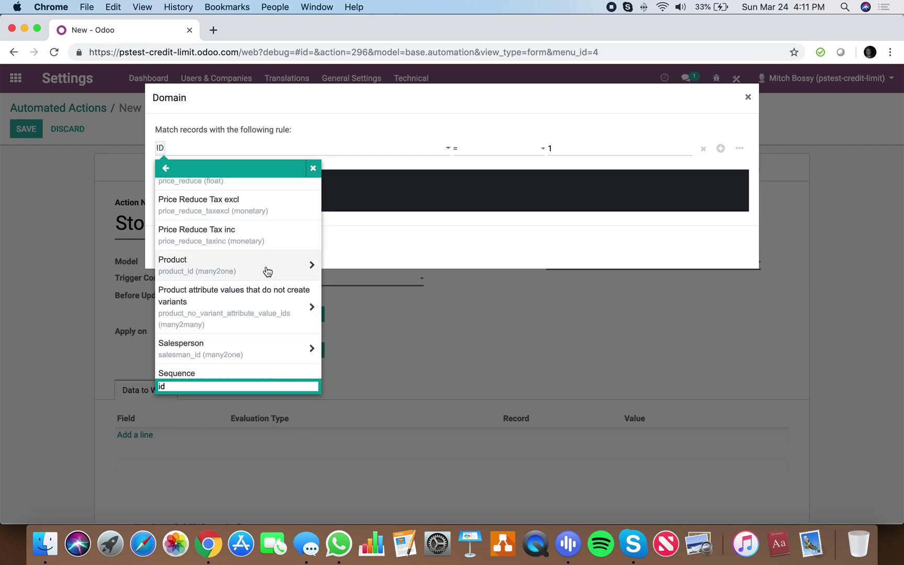
click(267, 271)
scroll(266, 277, down, 12)
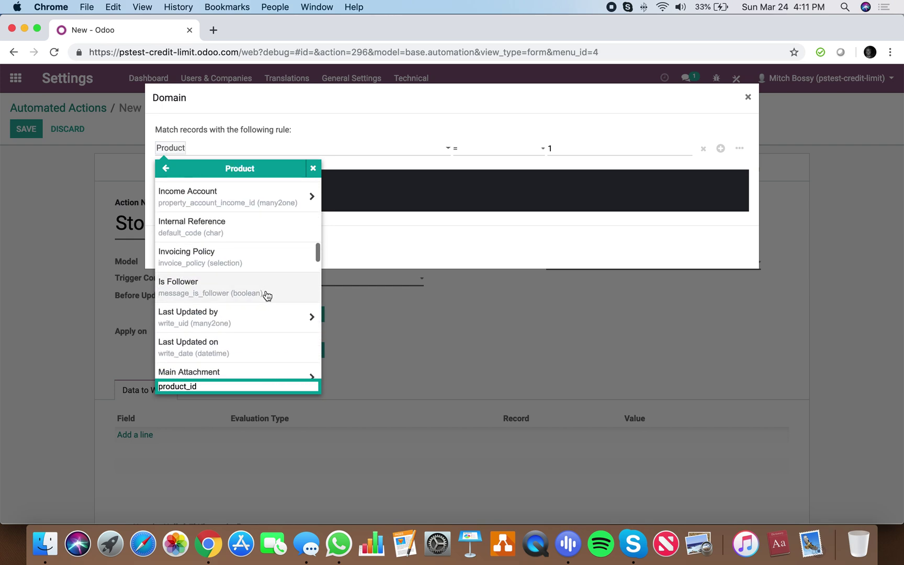
scroll(266, 295, down, 6)
click(266, 309)
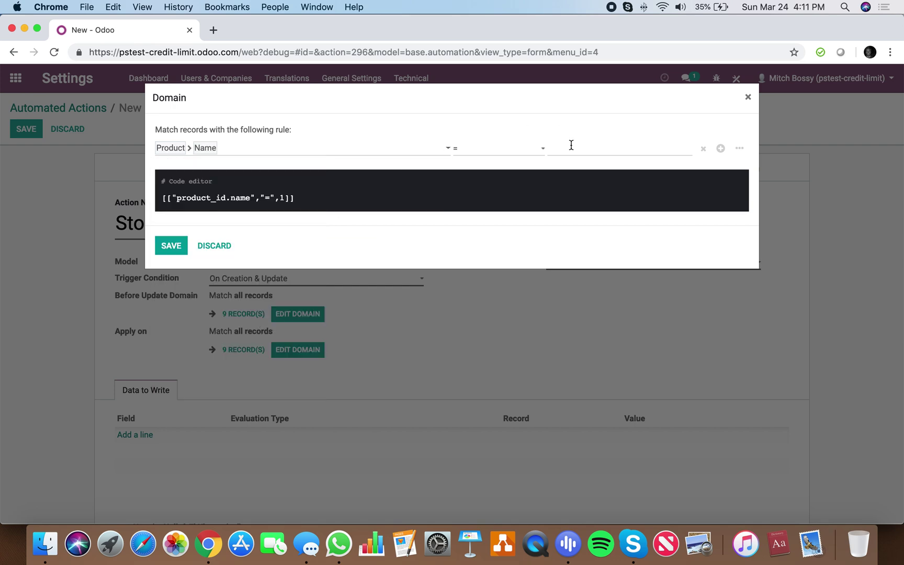
- Add a second rule Ordered Quantity greater than 10 and apply the filter
click(721, 148)
click(238, 172)
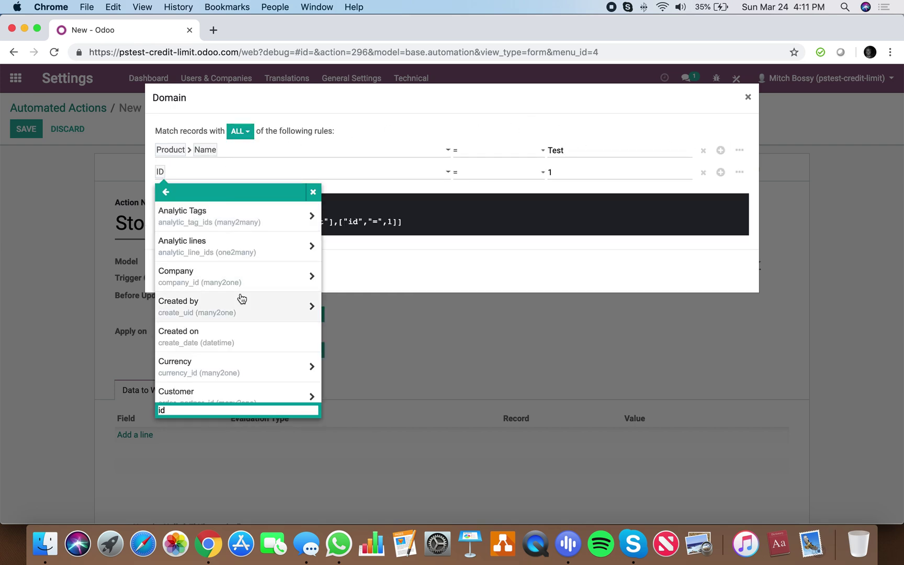
scroll(240, 306, down, 10)
scroll(240, 298, up, 3)
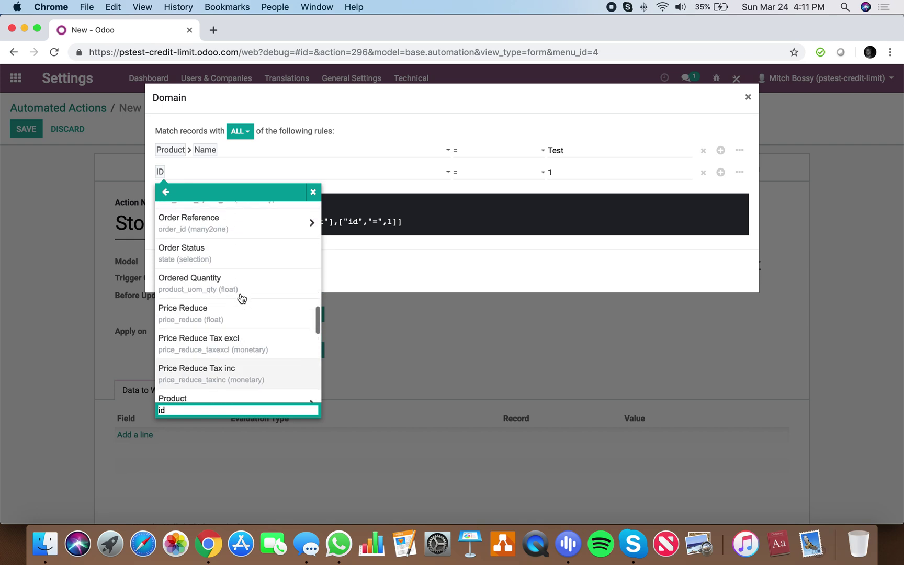
click(239, 293)
click(515, 178)
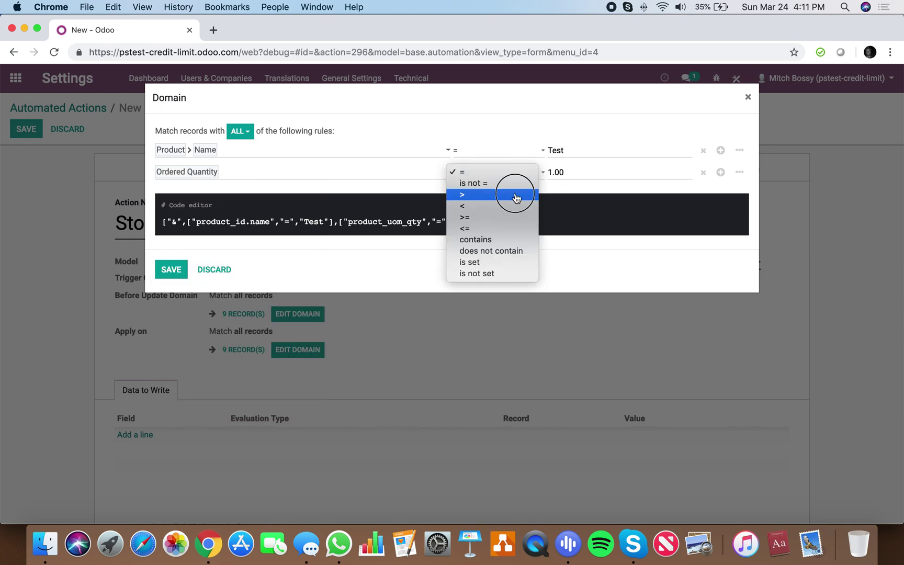
click(518, 195)
double_click(555, 172)
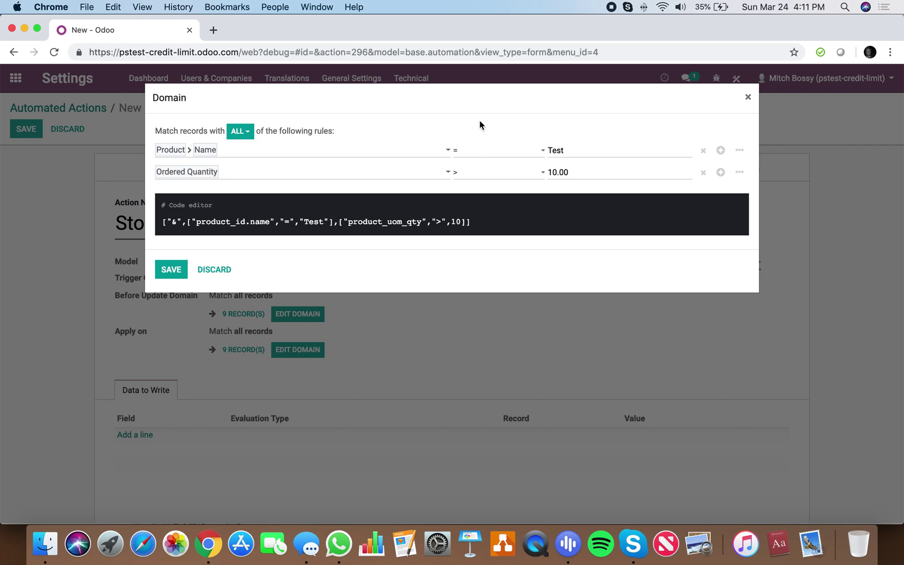
click(171, 270)
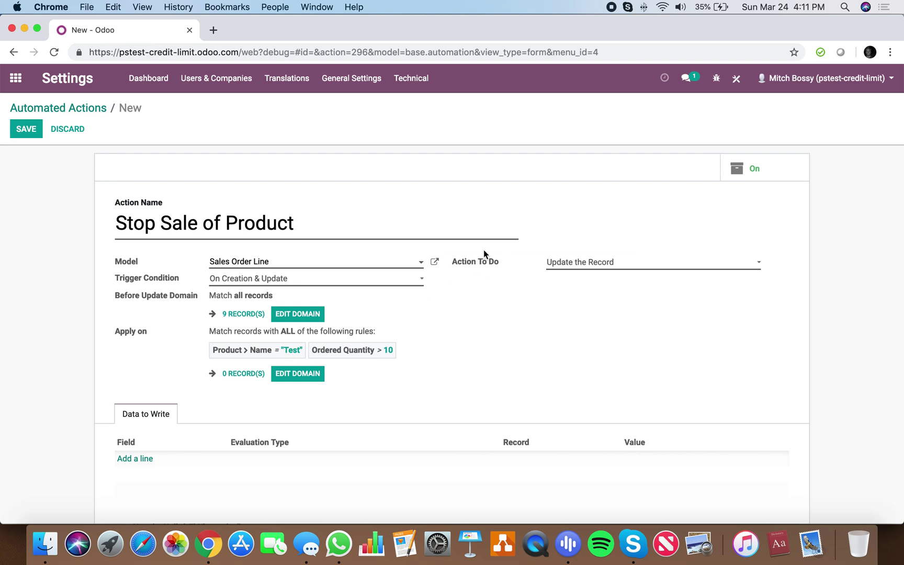
- Set Action To Do to Execute Python Code raising a "Don't you DARE" warning, and save
click(567, 264)
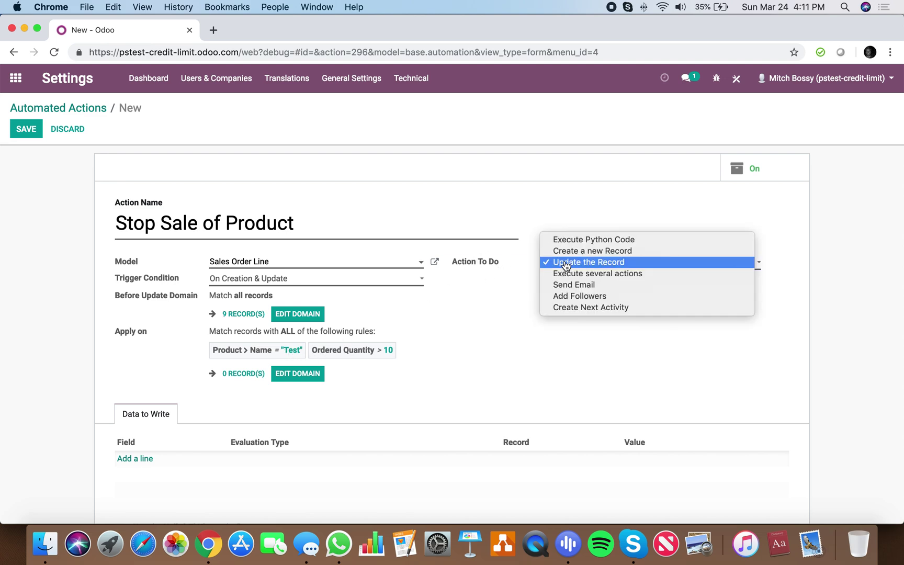
click(596, 242)
scroll(361, 440, down, 3)
click(361, 441)
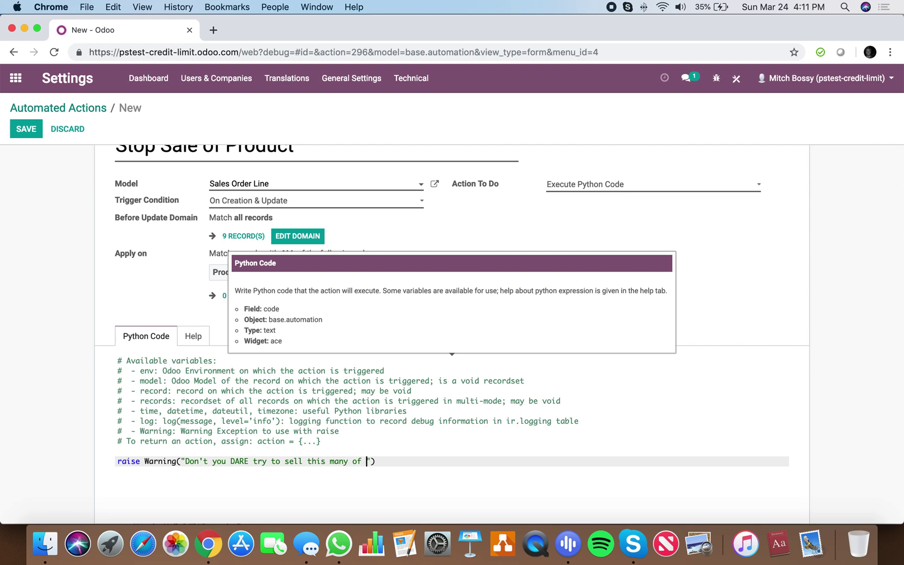
text(product! YOU SHOULD KNOW BETTER!)
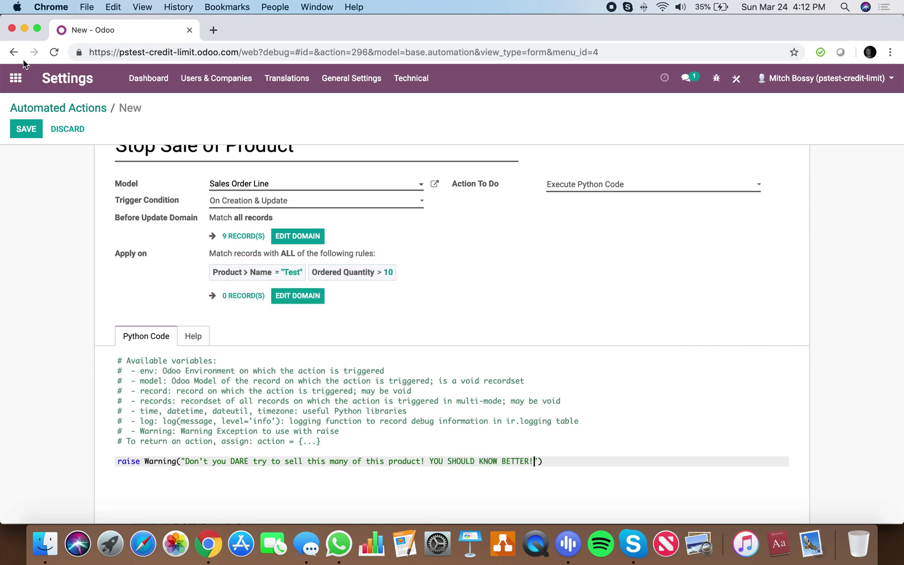
click(21, 130)
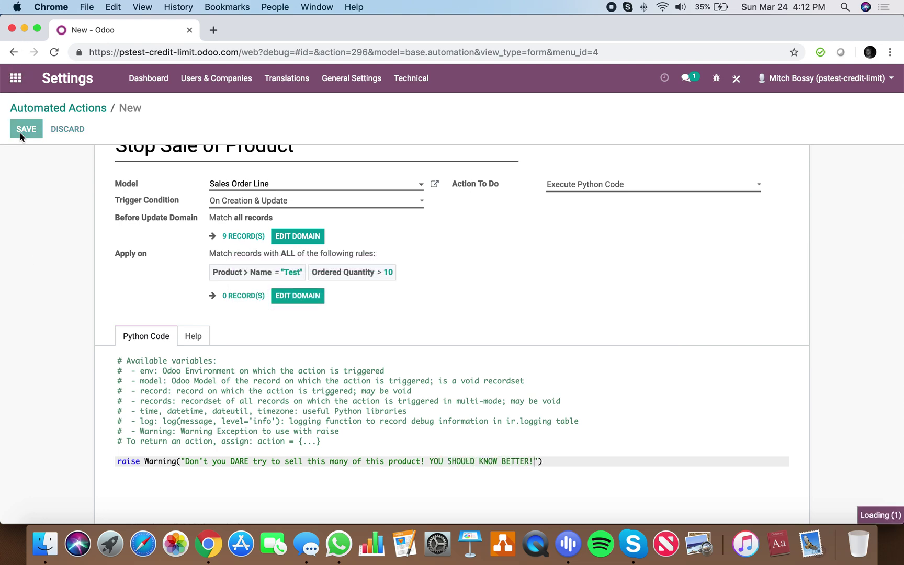
- Return to Automated Actions, then search 'order' in the apps menu to open Sales Orders and a new quotation
scroll(424, 416, up, 3)
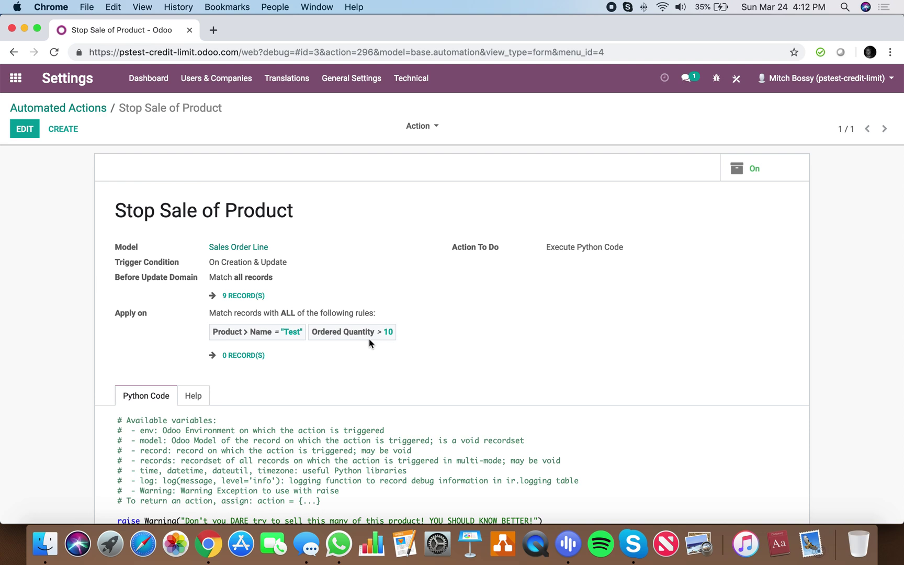
scroll(289, 332, down, 2)
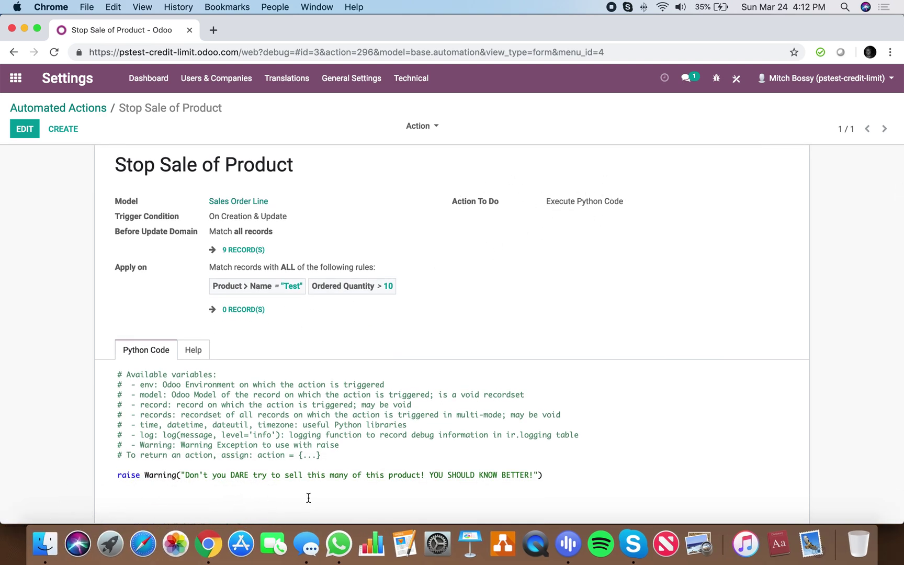
click(73, 109)
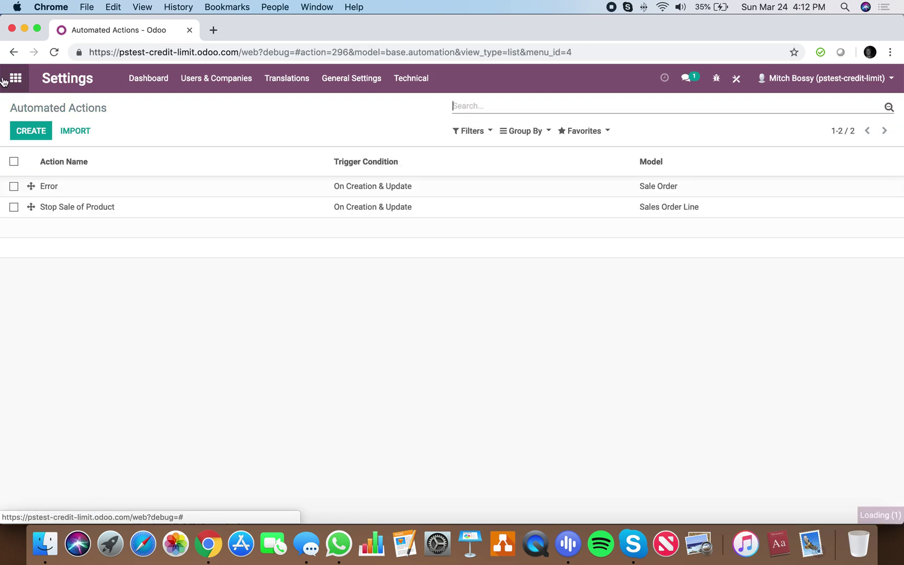
click(11, 78)
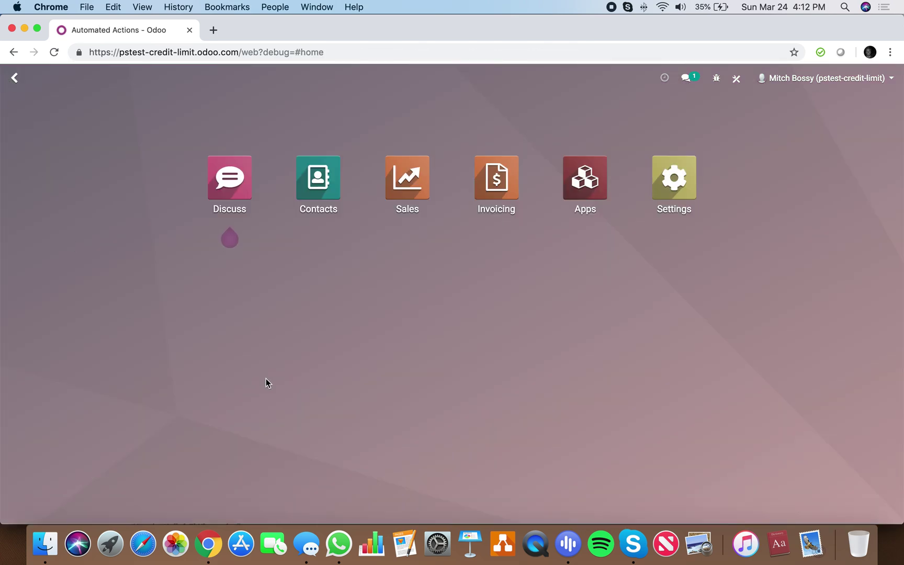
text(order)
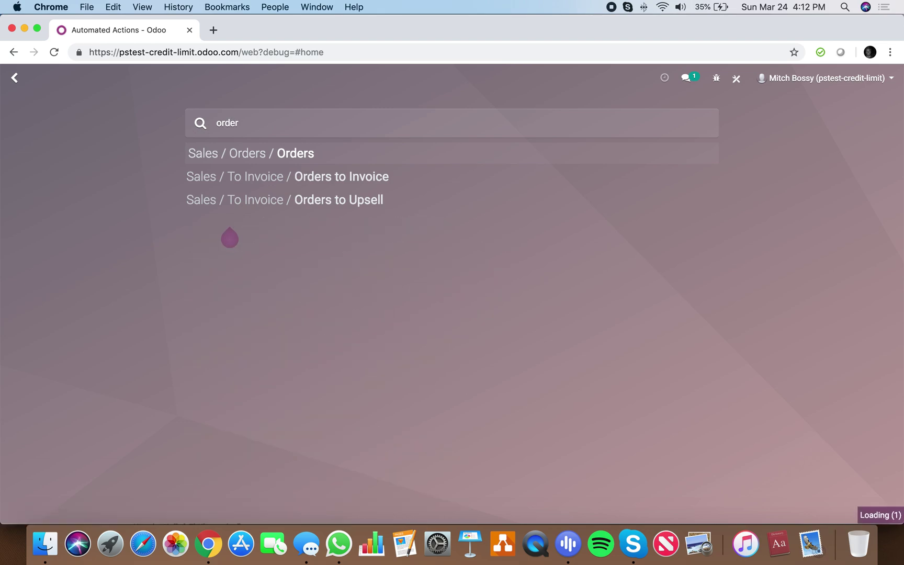
key(Return)
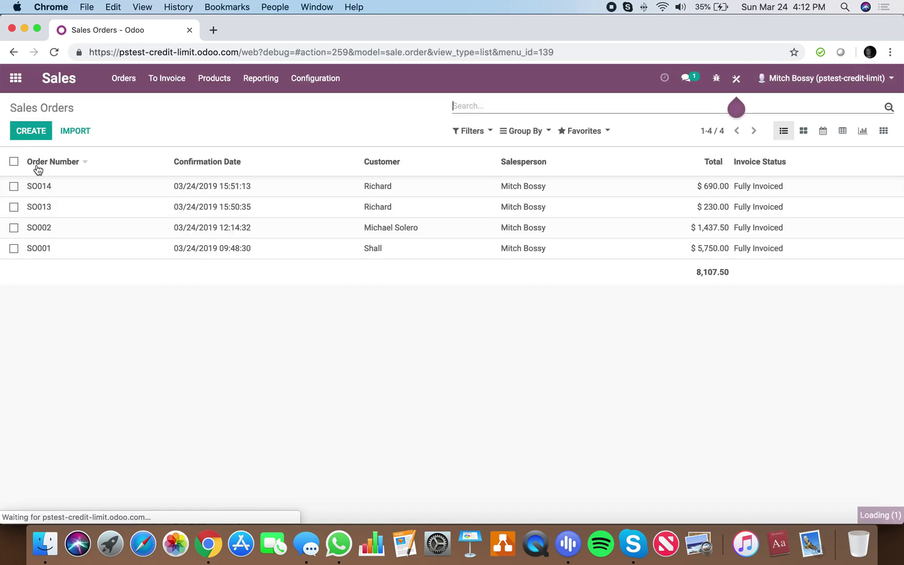
click(31, 131)
- Create quotation SO023 for a customer with 9 units of product Test and save it
click(229, 248)
click(298, 272)
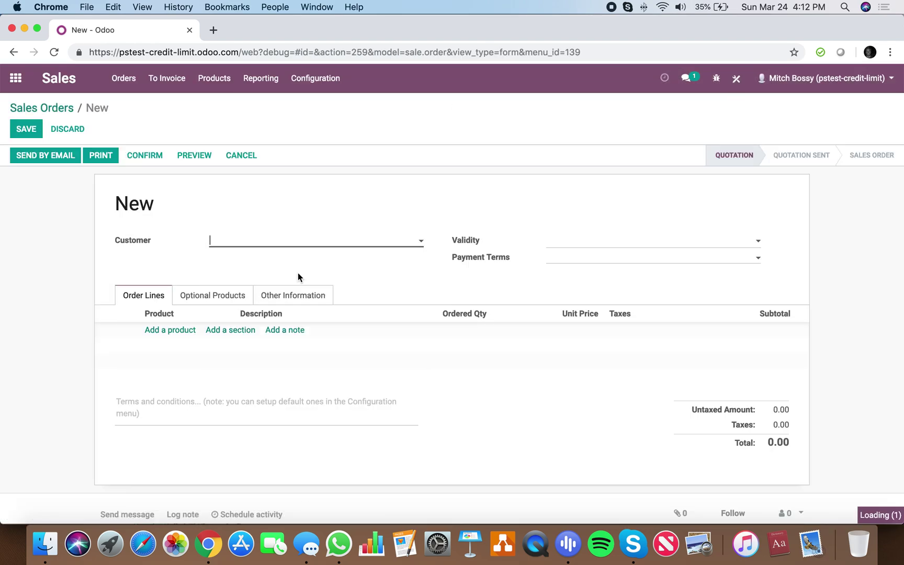
click(280, 296)
click(152, 293)
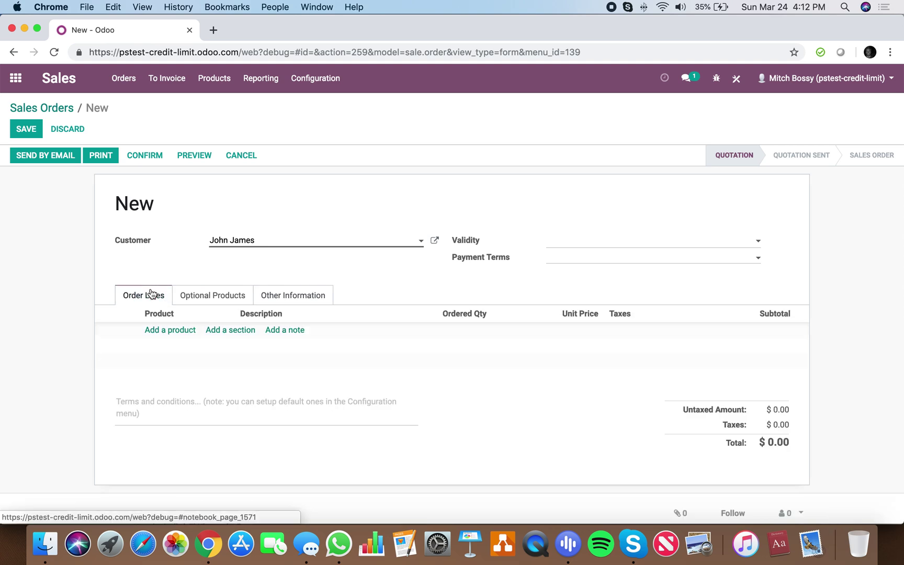
click(168, 330)
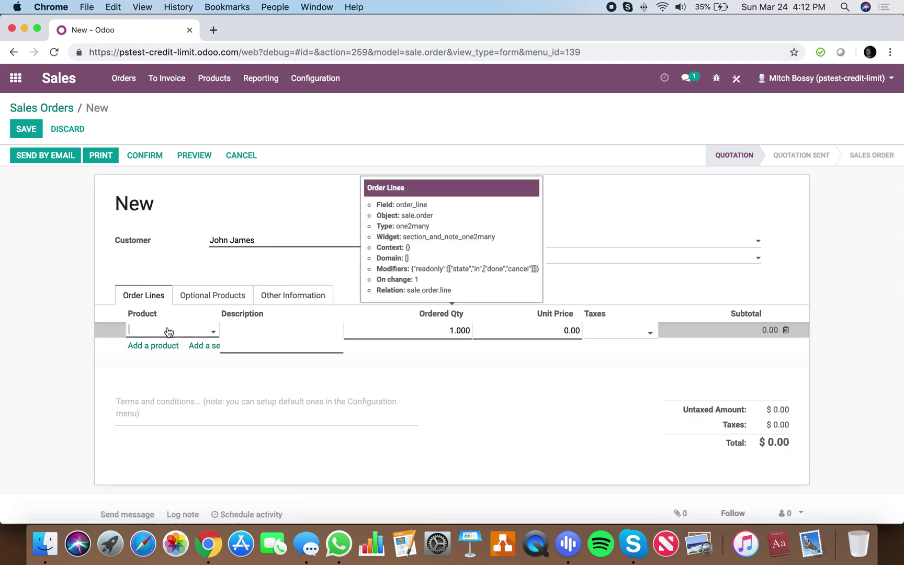
click(179, 329)
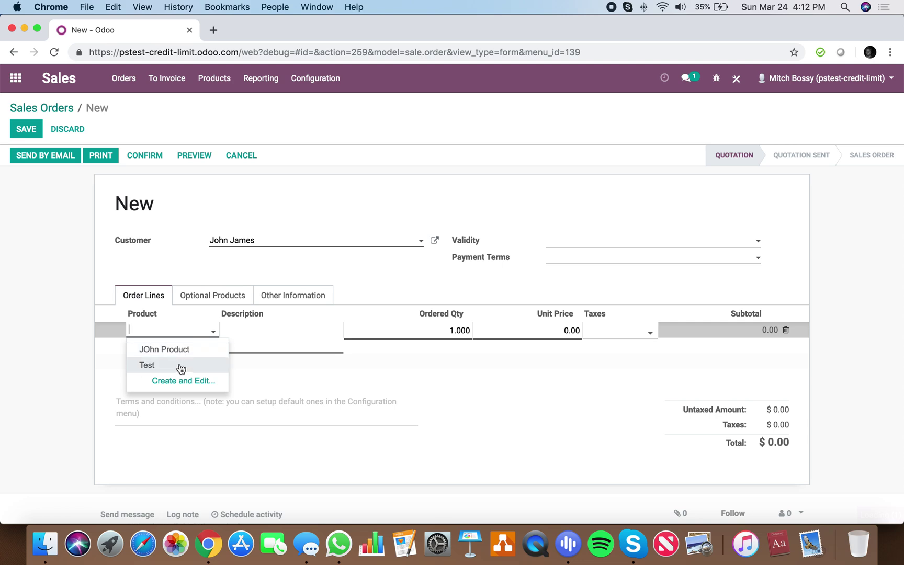
click(180, 366)
click(483, 411)
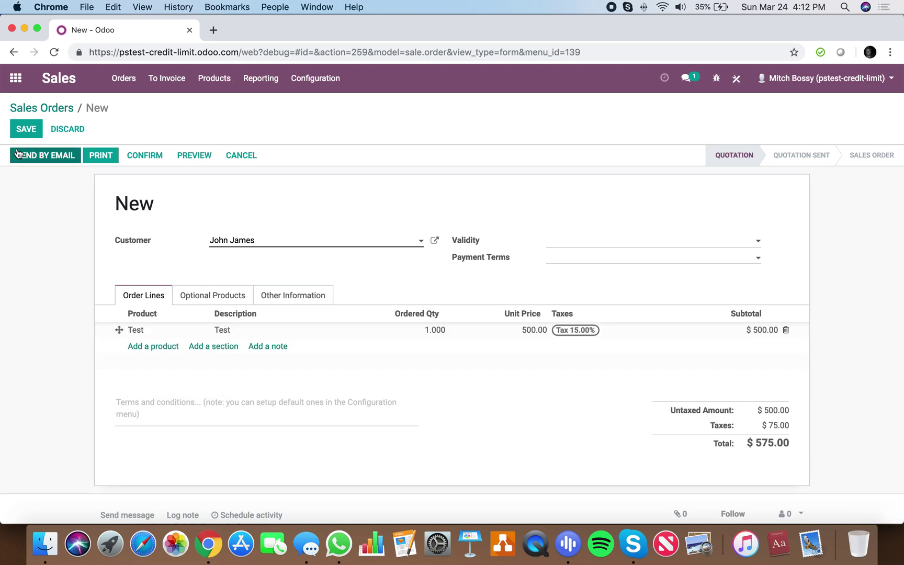
click(425, 330)
text(9)
click(460, 400)
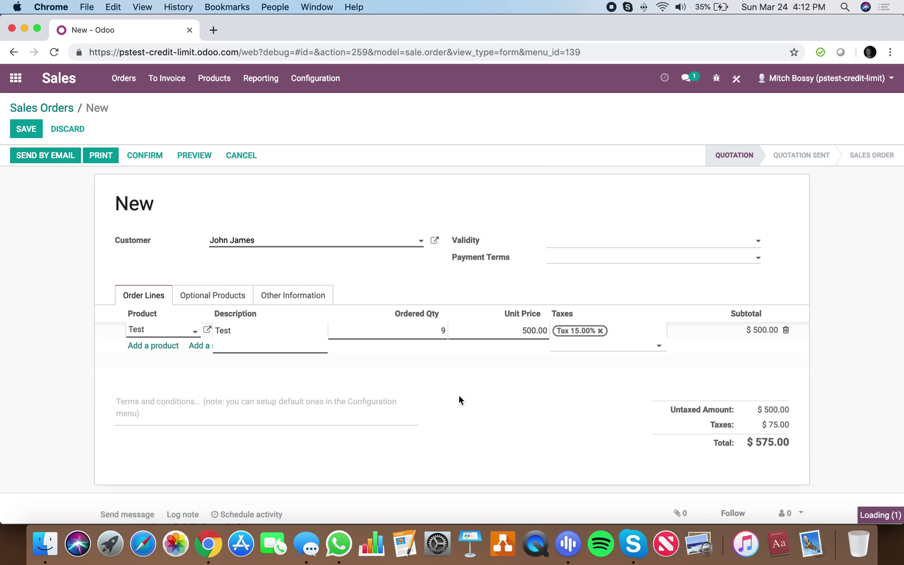
click(26, 129)
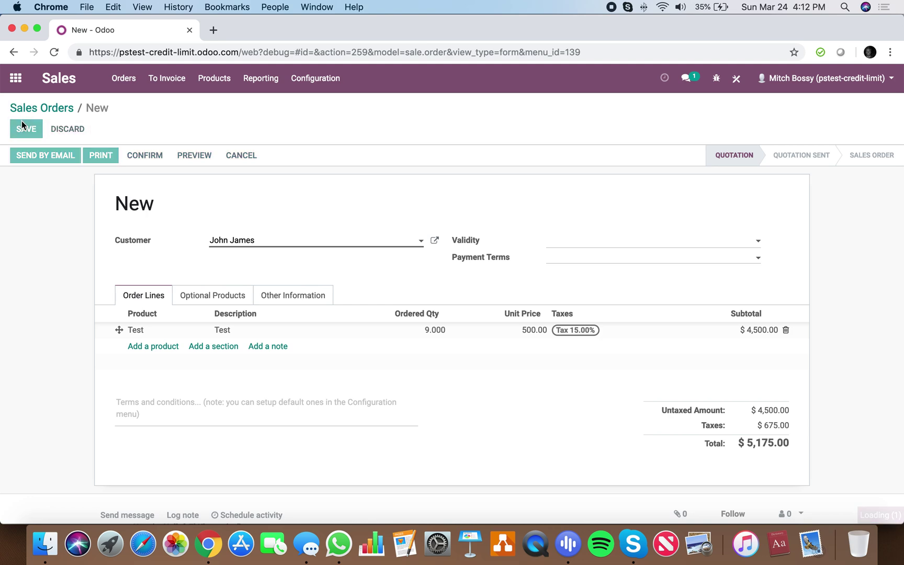
- Raise the Test line's ordered quantity to 11 and save, triggering the stop-sale warning
key(ctrl+alt+a)
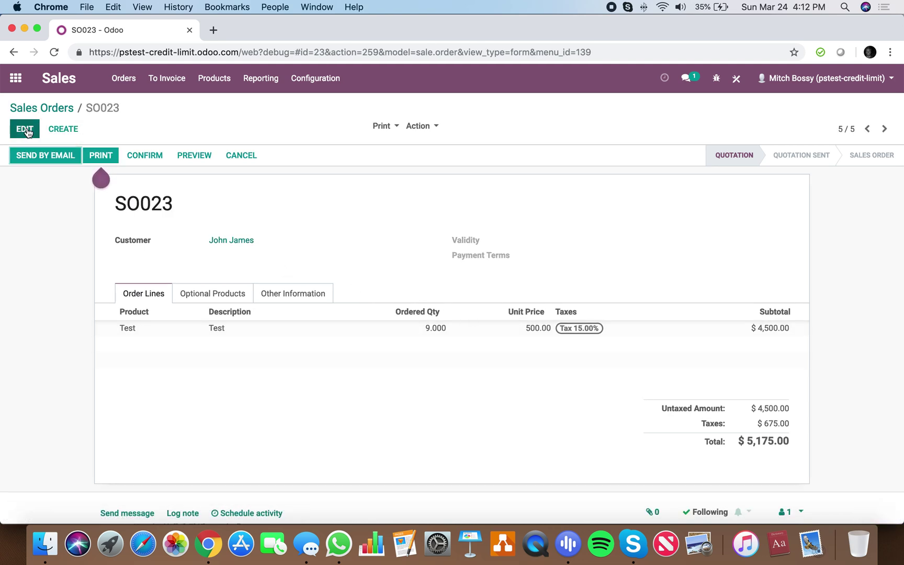
click(427, 330)
text(11)
click(551, 410)
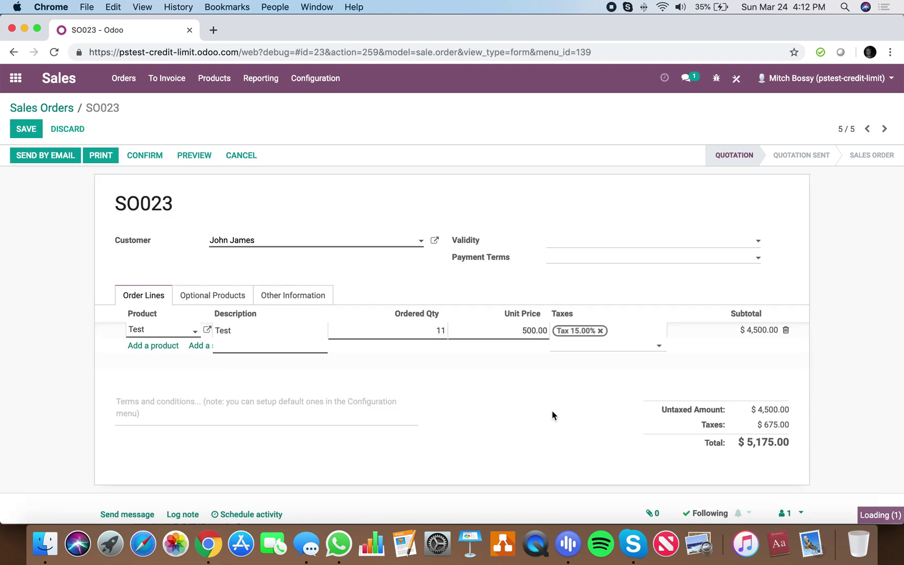
click(29, 129)
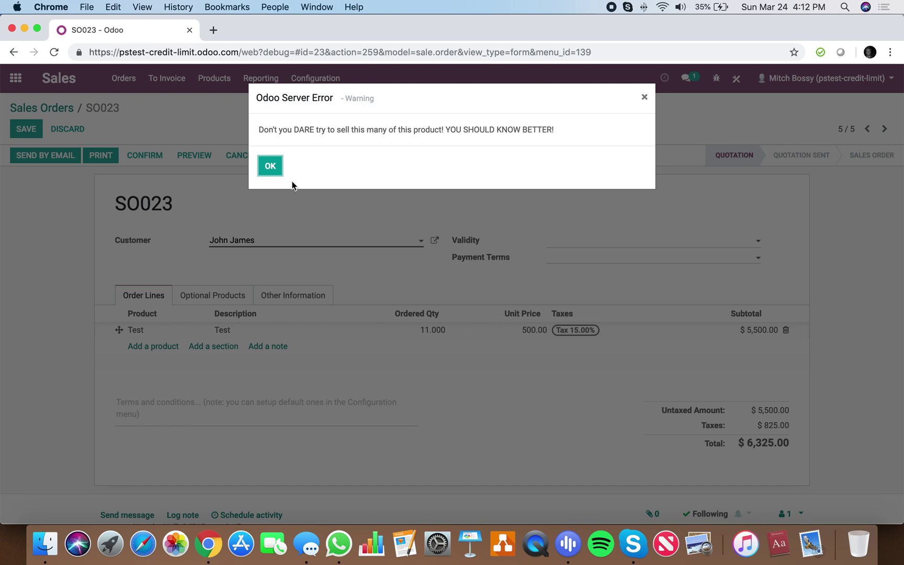
- Dismiss the "Don't you DARE" warning, leaving SO023 unsaved at 11 units of Test
click(271, 166)
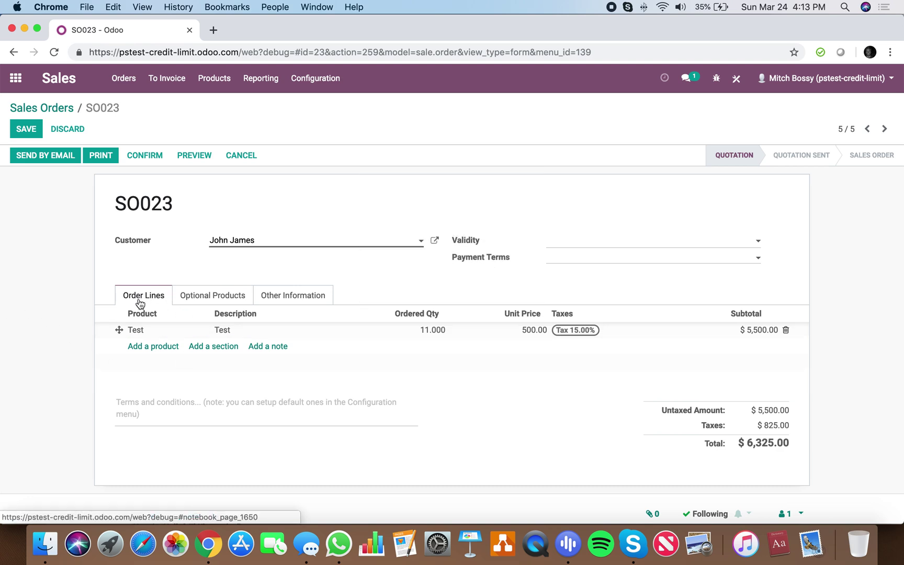
- Change SO023's Test ordered quantity to 5, save, and go back to the Sales Orders list
click(436, 331)
text(5)
click(35, 130)
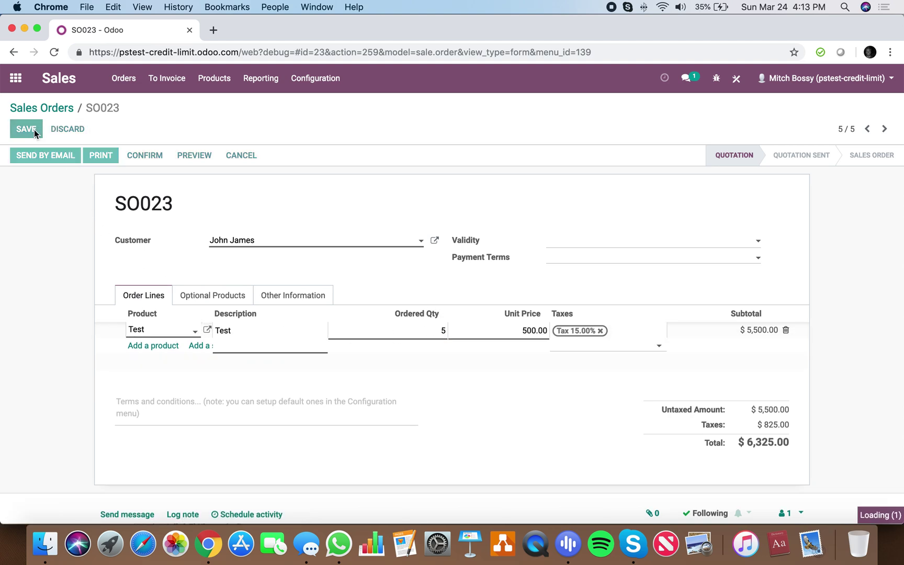
click(42, 109)
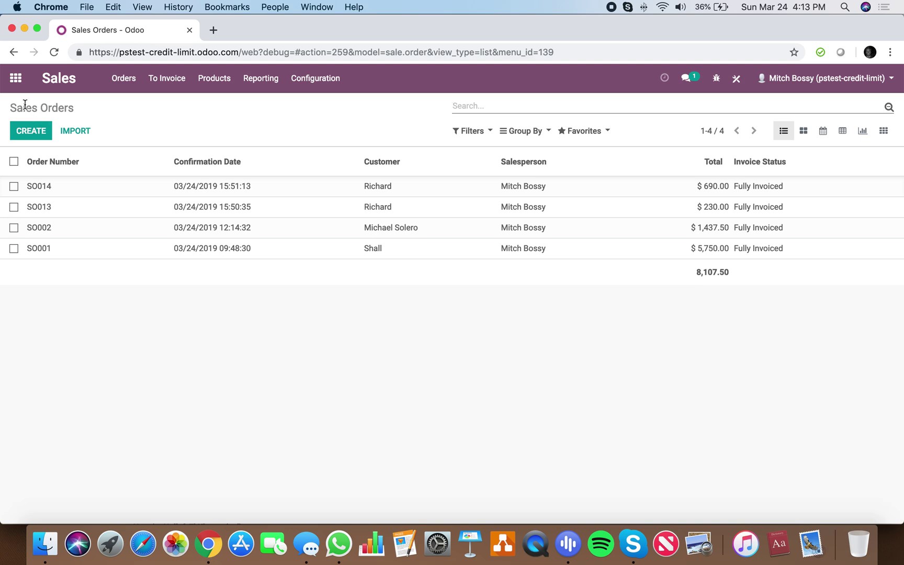
- Open SO002's Other Information details with the Over Credit field, then launch Studio on its form
click(13, 80)
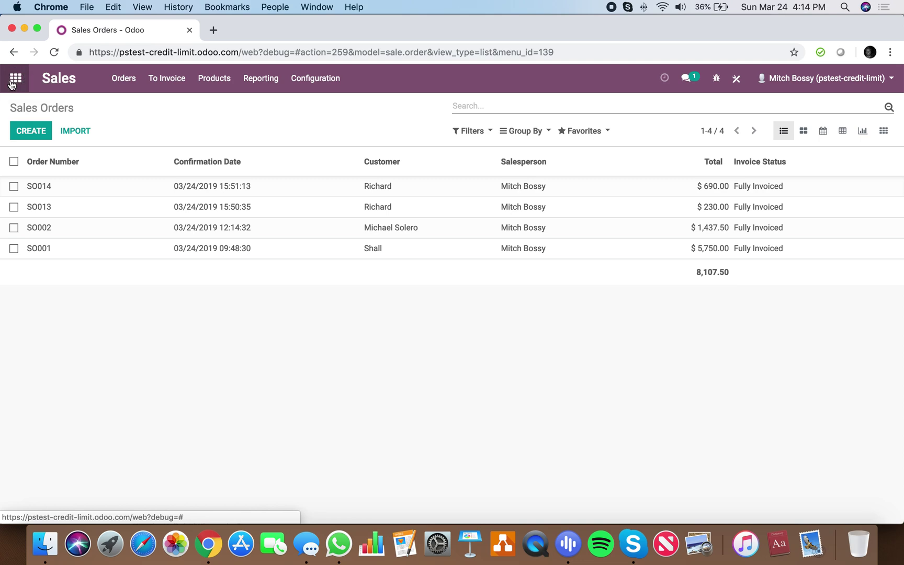
click(173, 228)
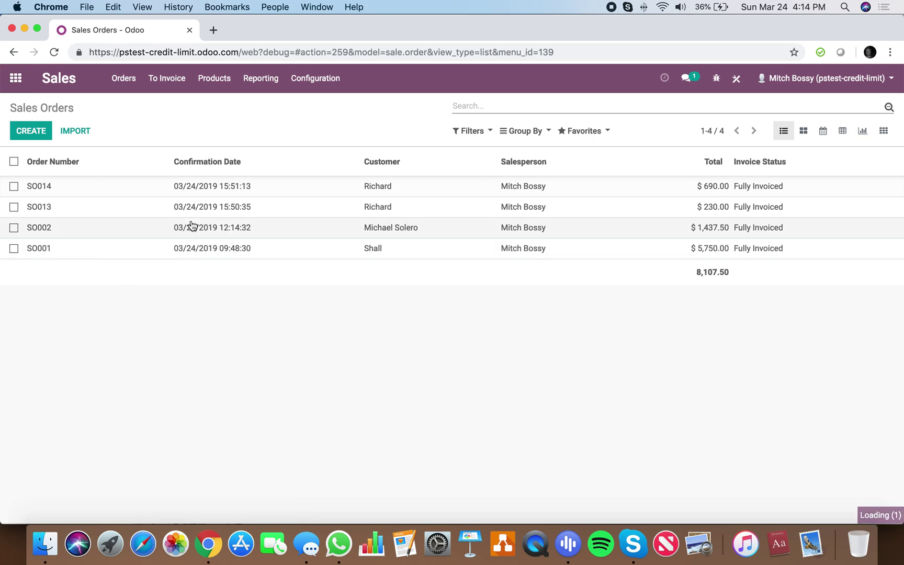
click(291, 323)
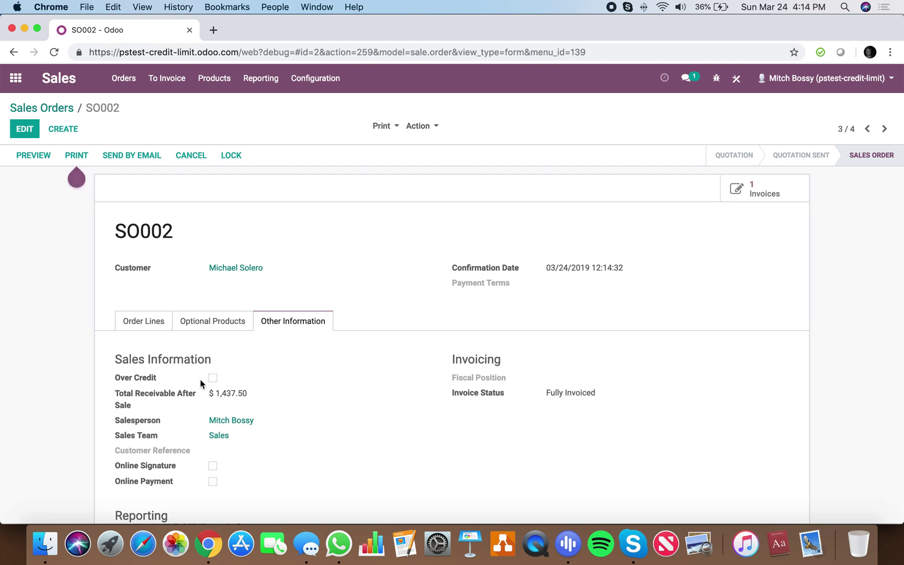
click(736, 78)
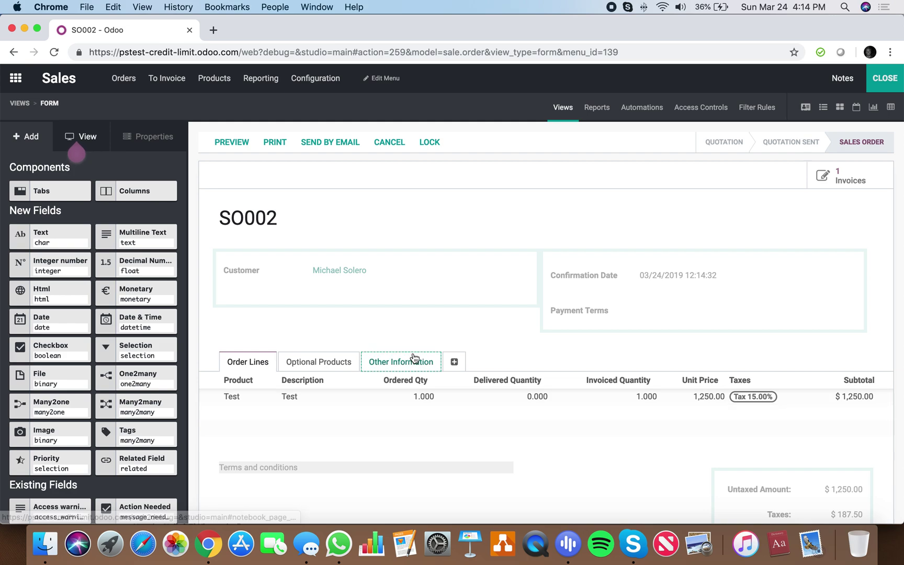
click(413, 361)
click(259, 439)
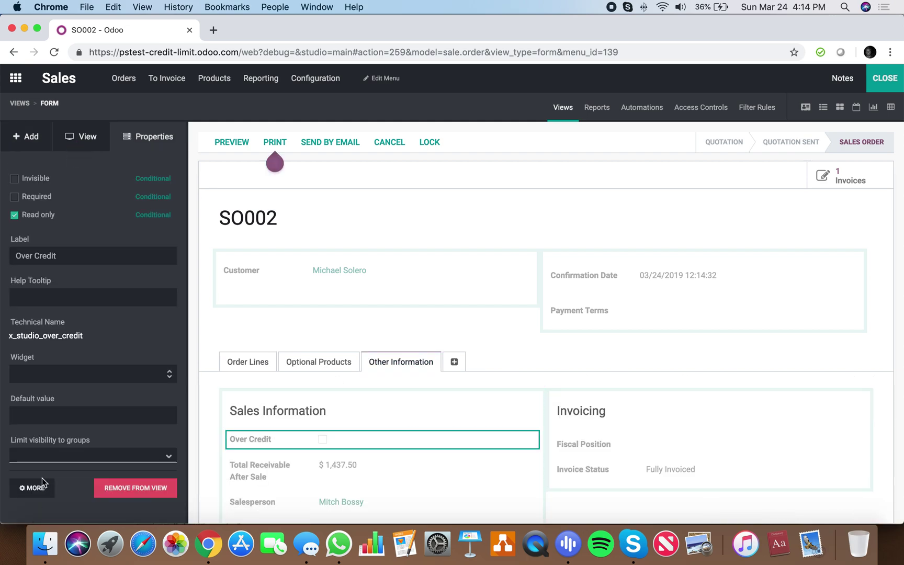
scroll(407, 408, down, 3)
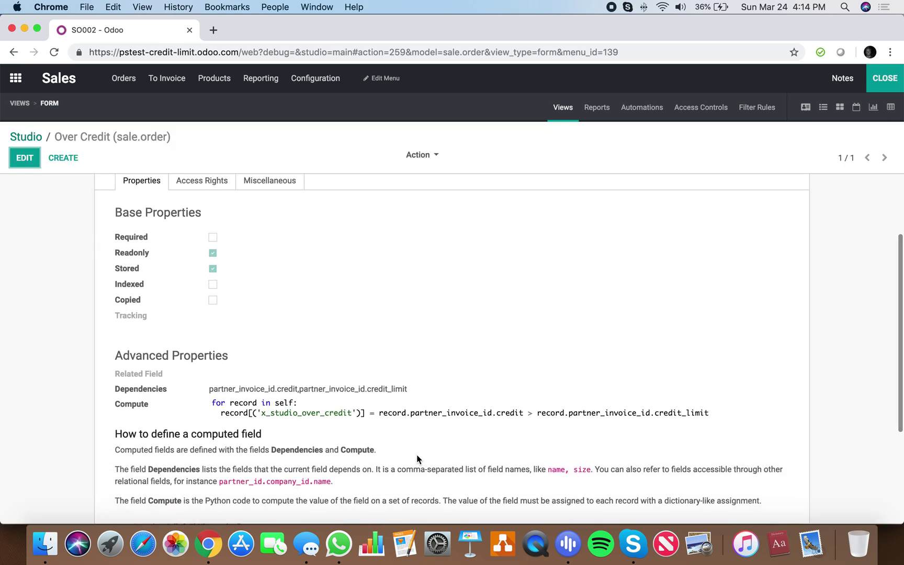
scroll(429, 418, up, 3)
click(876, 77)
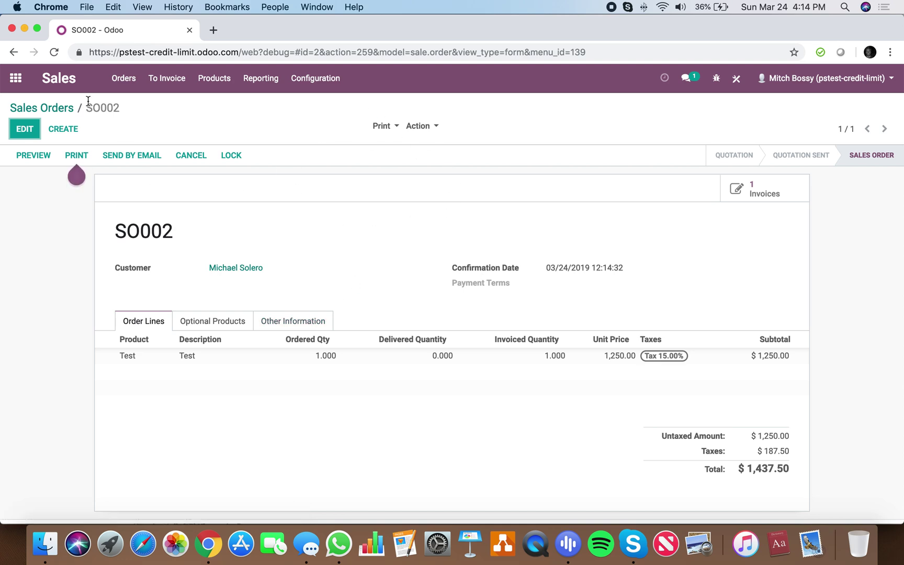
- Go to the Odoo home menu listing Discuss, Contacts, Sales, Invoicing, Apps and Settings
click(15, 78)
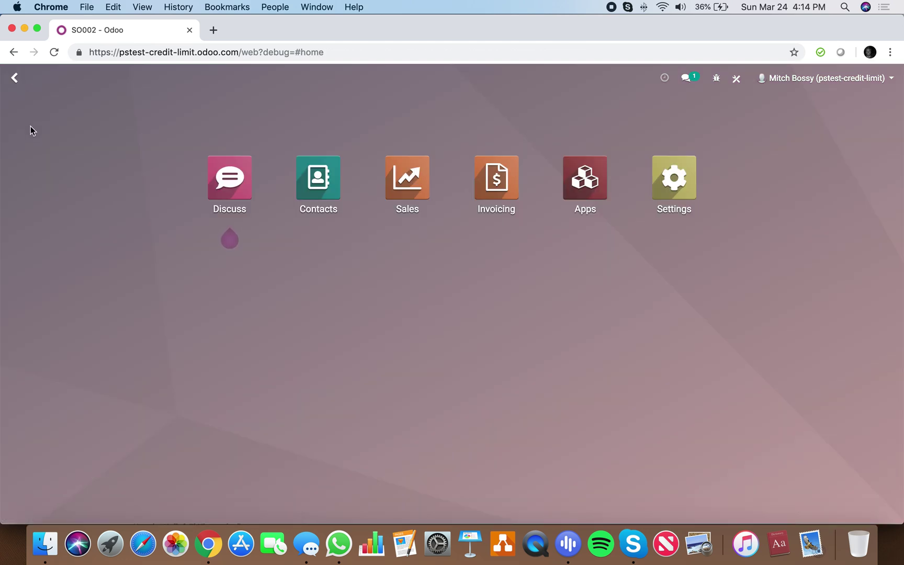